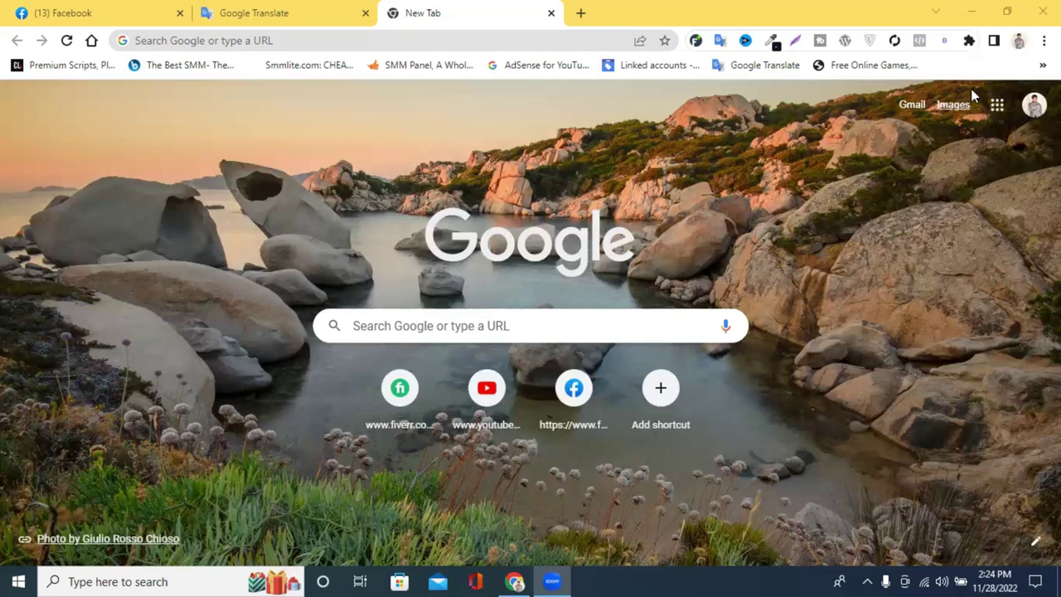
Step: Search Google for 'blackbox chrome'
click(290, 40)
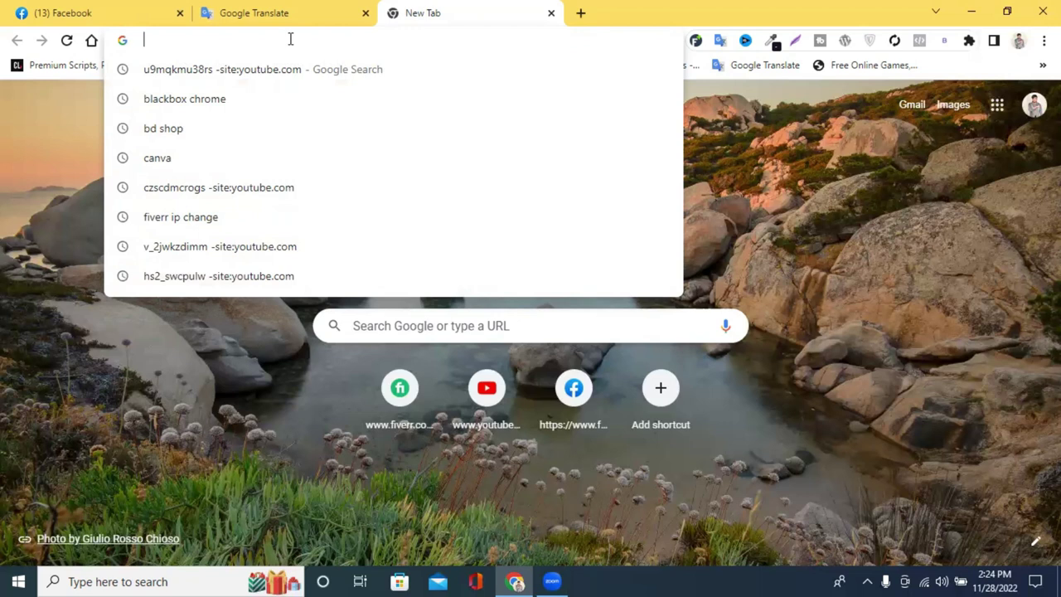
text(blackbox)
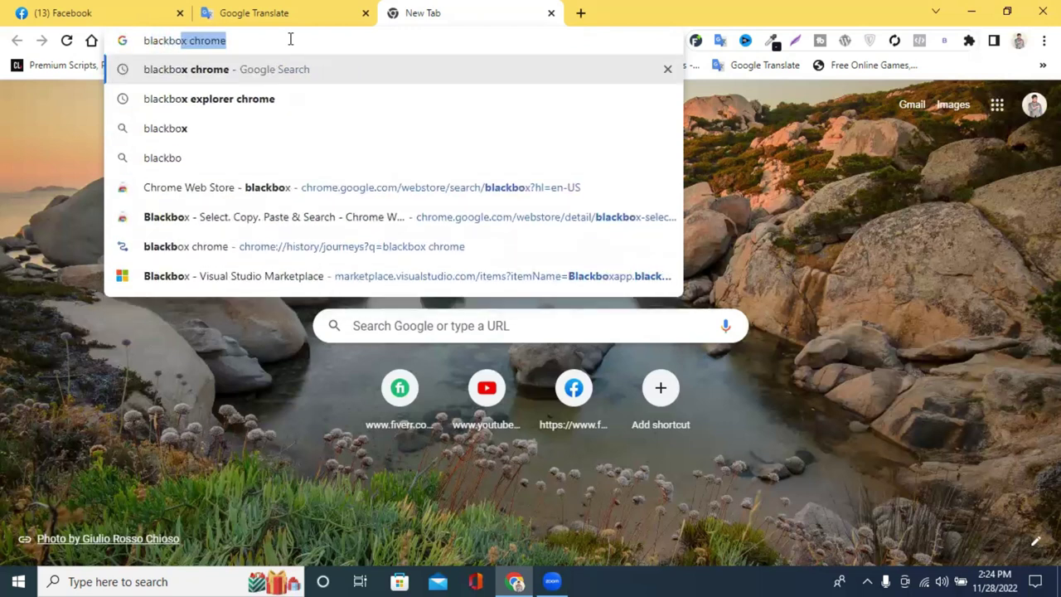
key(Return)
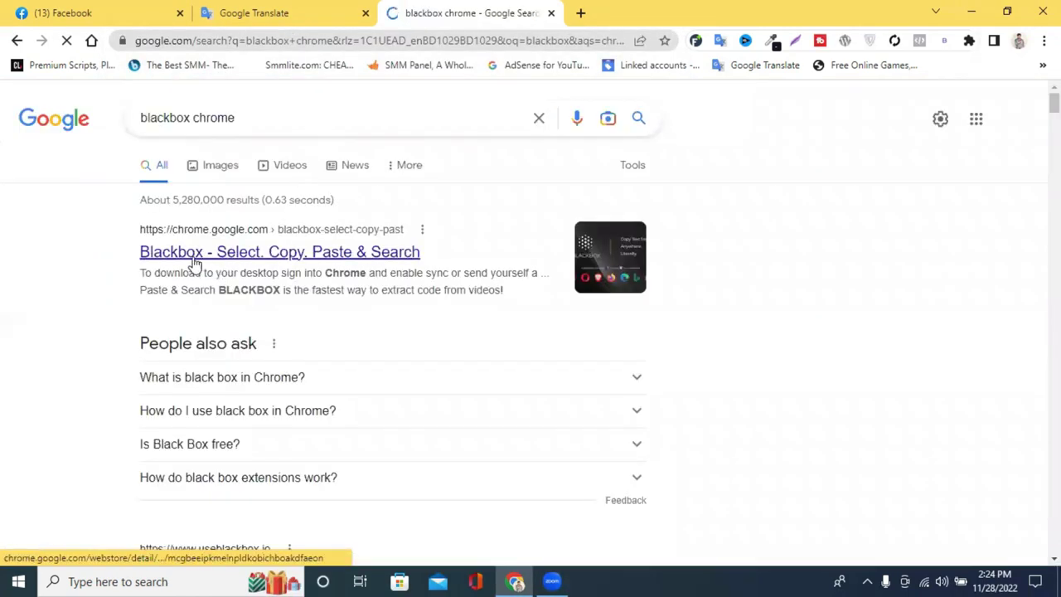
Step: Open the Blackbox - Select. Copy. Paste & Search store listing and copy the word 'Blackbox' from its title
click(382, 253)
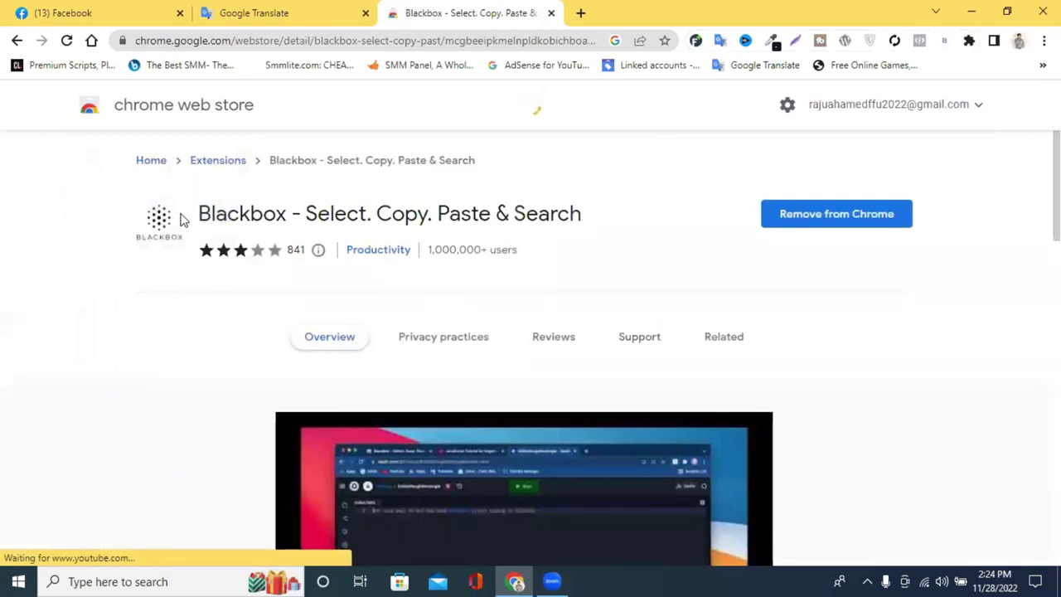
double_click(251, 214)
right_click(251, 214)
click(320, 226)
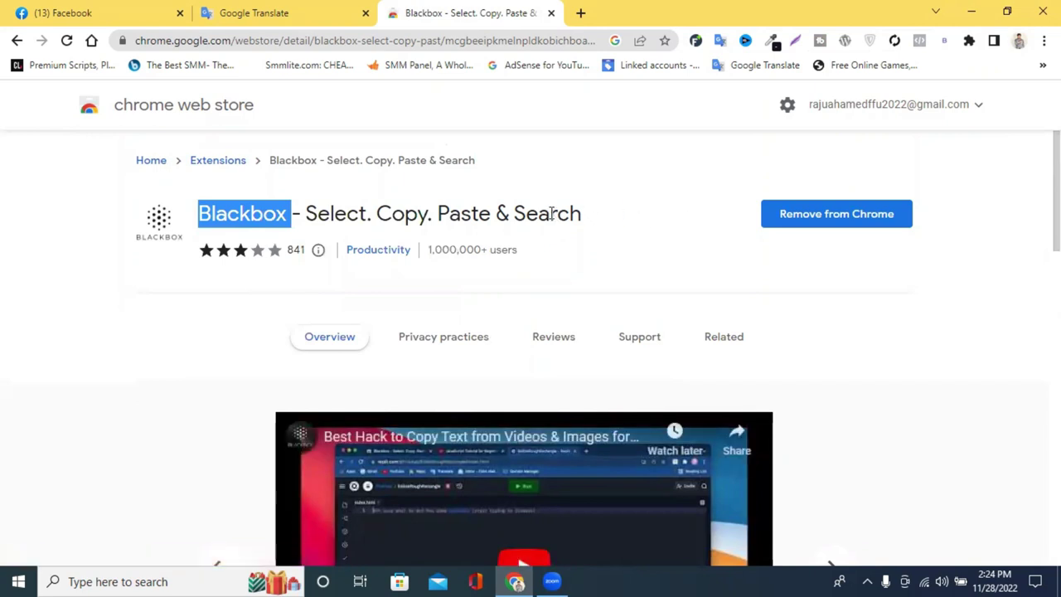
Step: Open Chrome's Extensions management page from the extensions puzzle-piece list
click(969, 40)
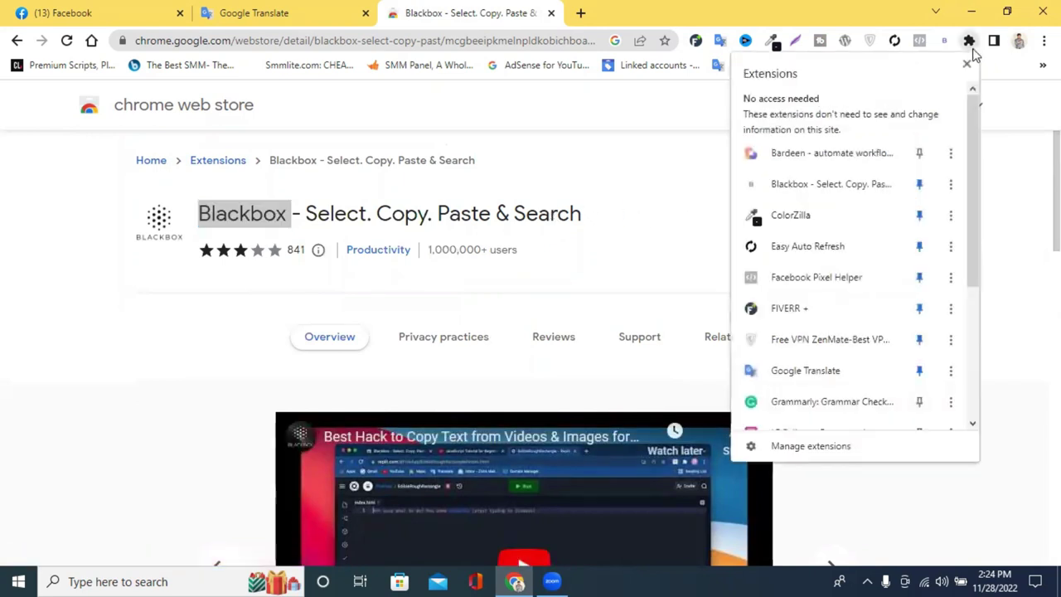
scroll(862, 410, down, 1)
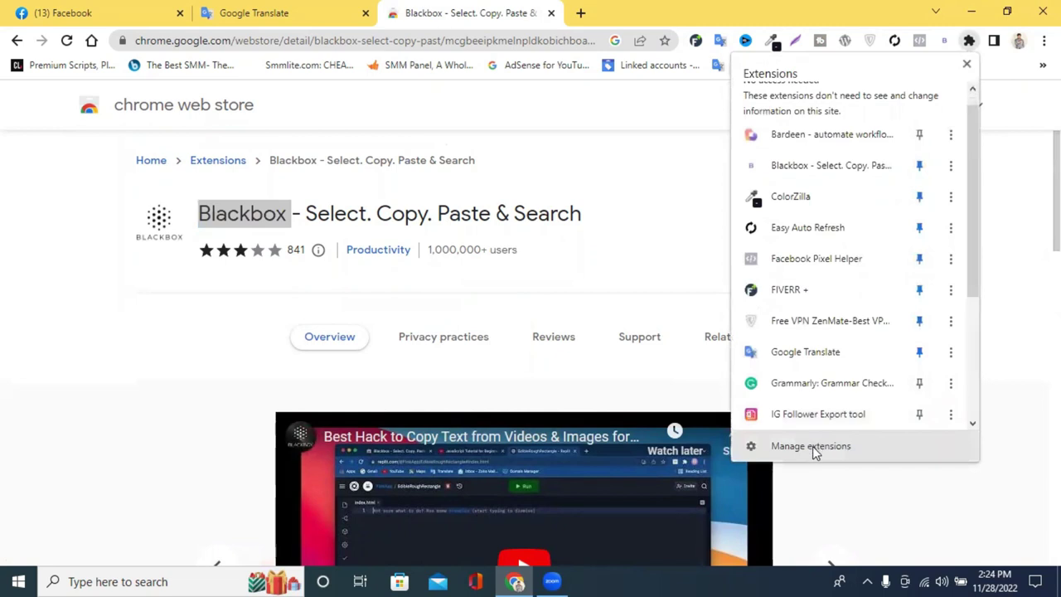
click(812, 447)
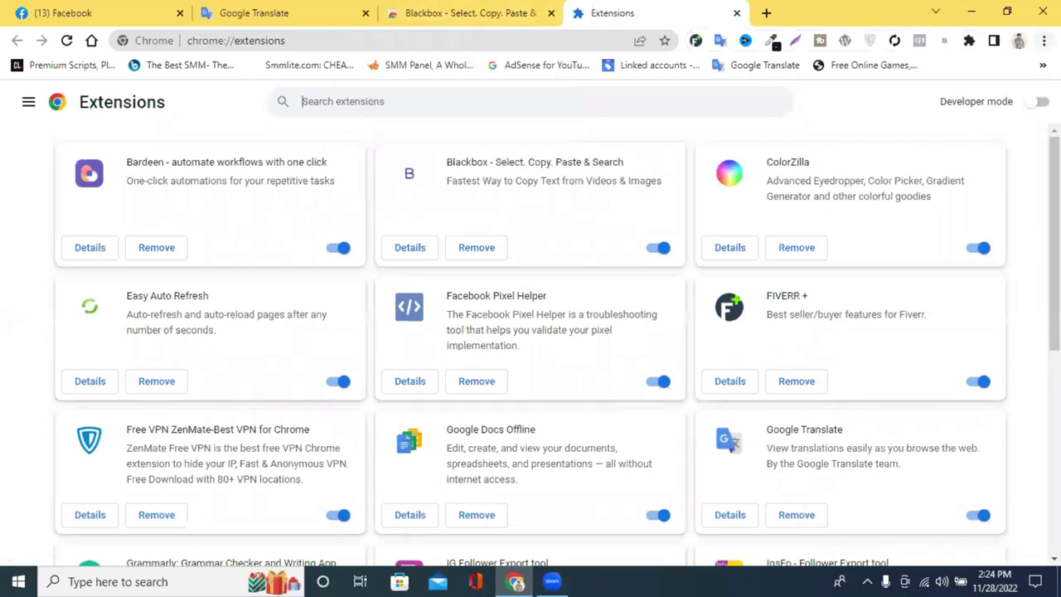
Step: Dismiss the stray browser menus and open the Extensions page side menu
click(1043, 40)
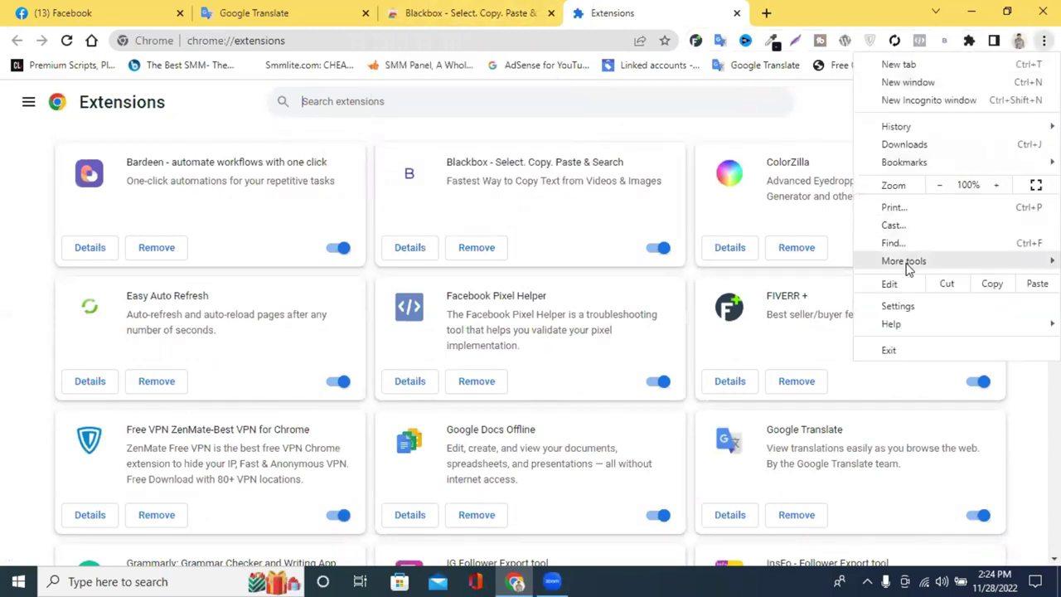
mouse_move(904, 261)
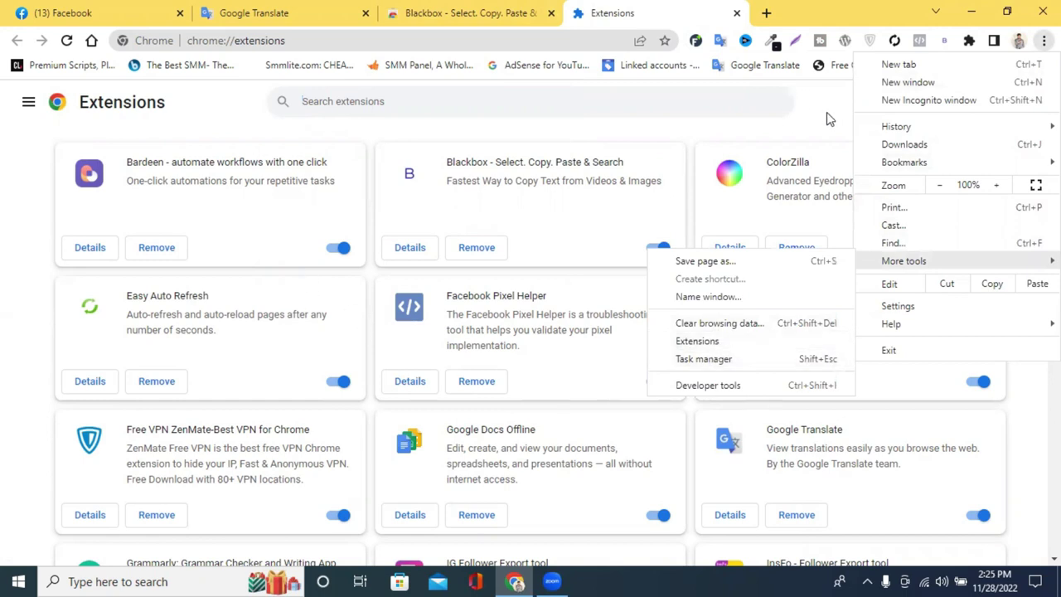
click(828, 114)
click(968, 41)
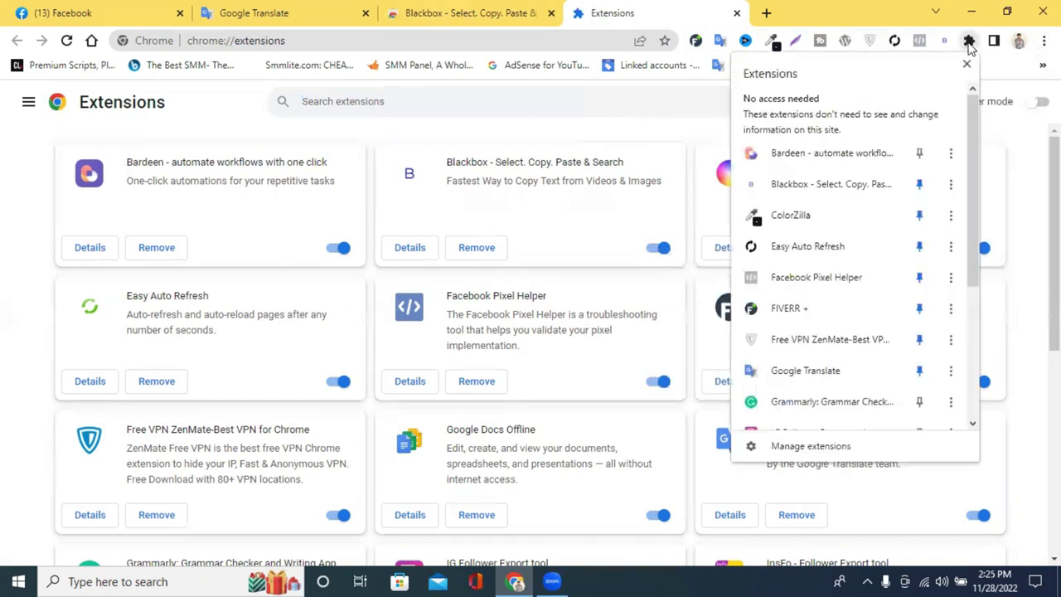
scroll(829, 398, down, 1)
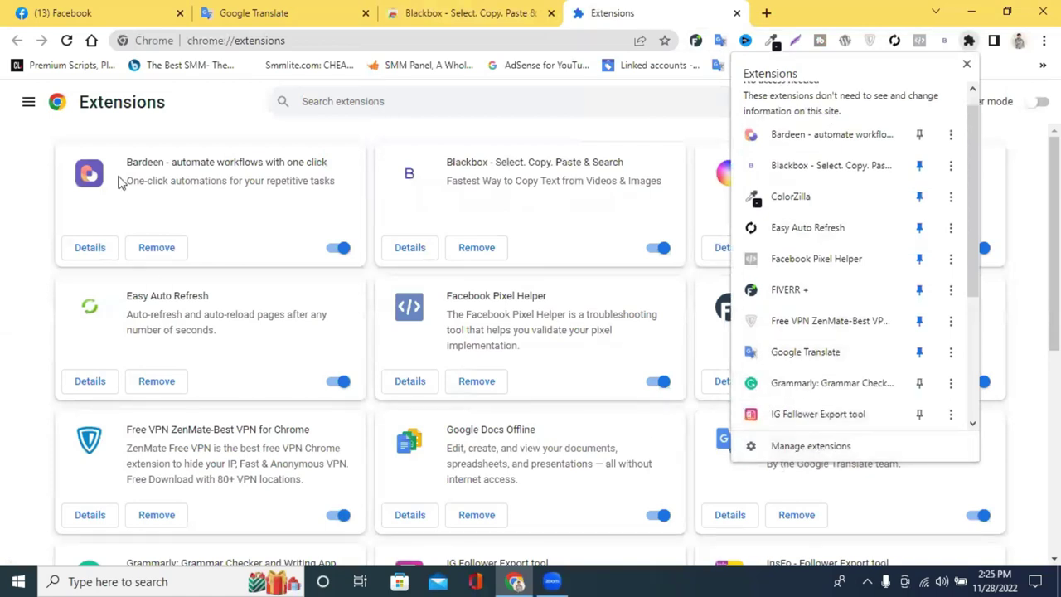
click(29, 270)
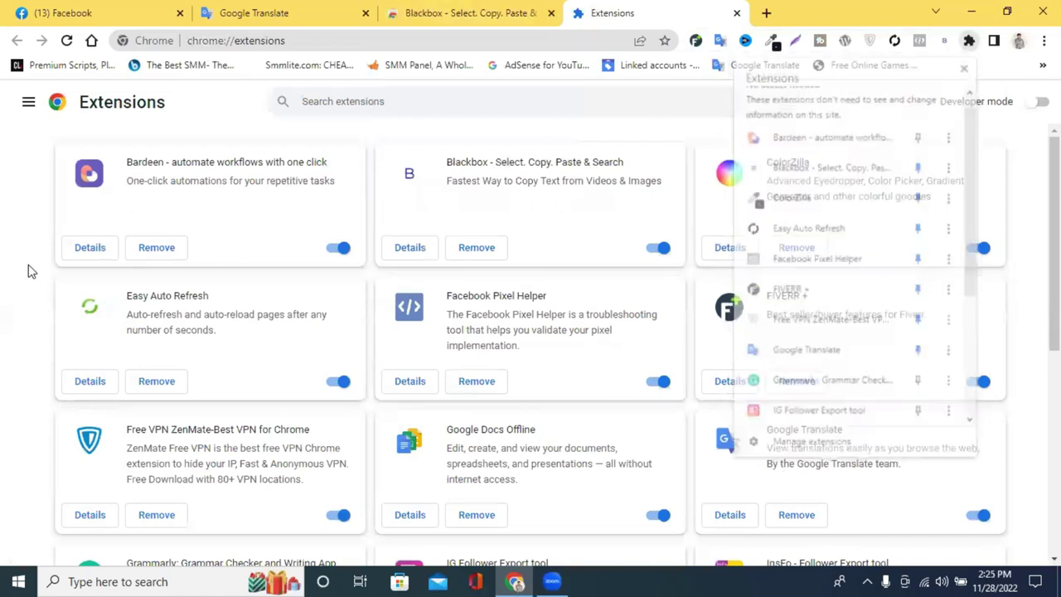
click(29, 103)
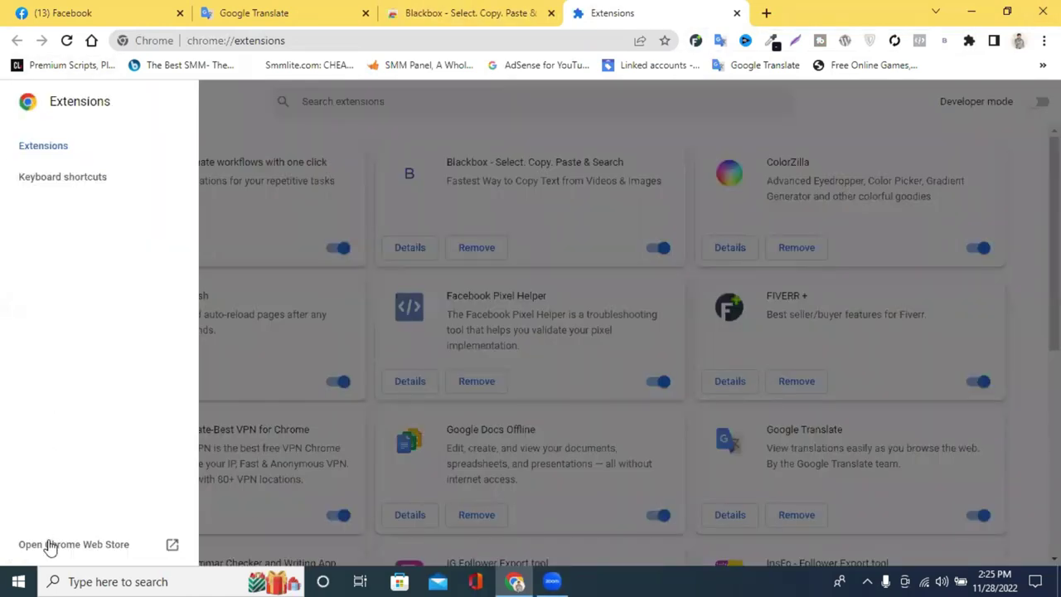
Step: Search the Chrome Web Store for the pasted word 'Blackbox'
click(48, 544)
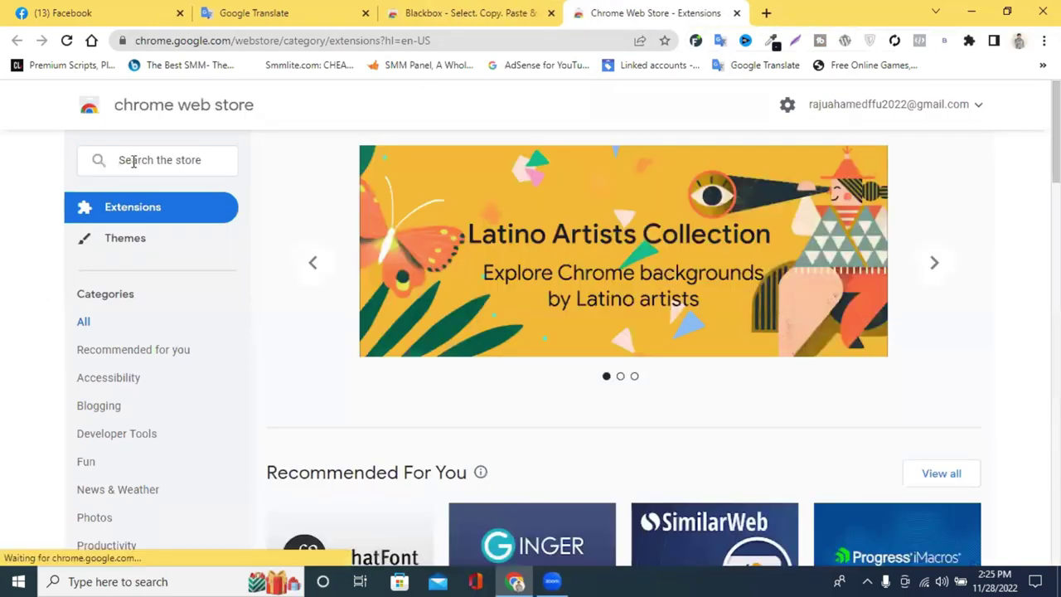
click(133, 160)
right_click(132, 160)
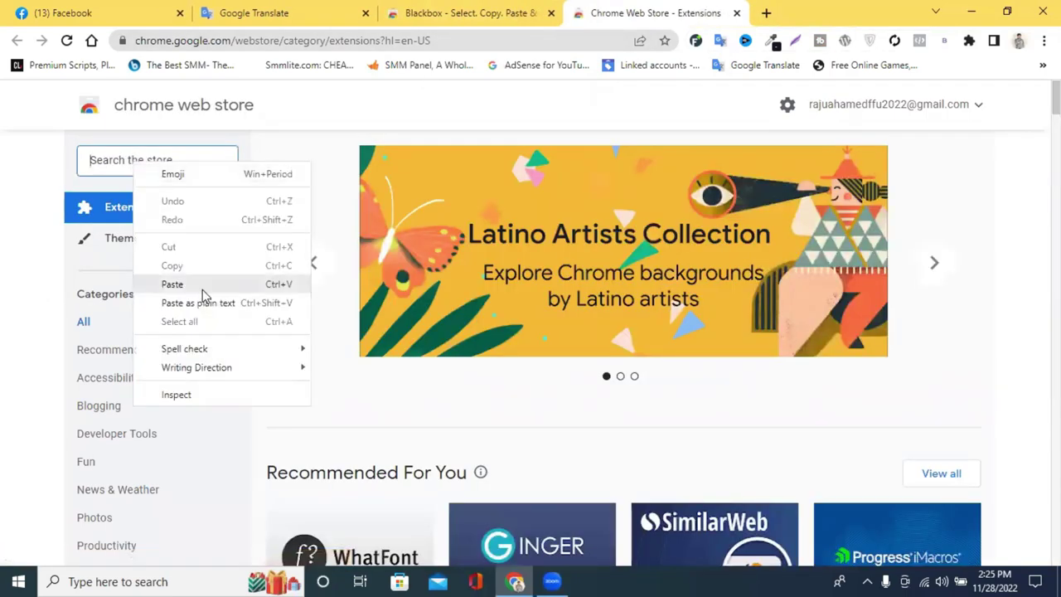
click(207, 284)
key(Return)
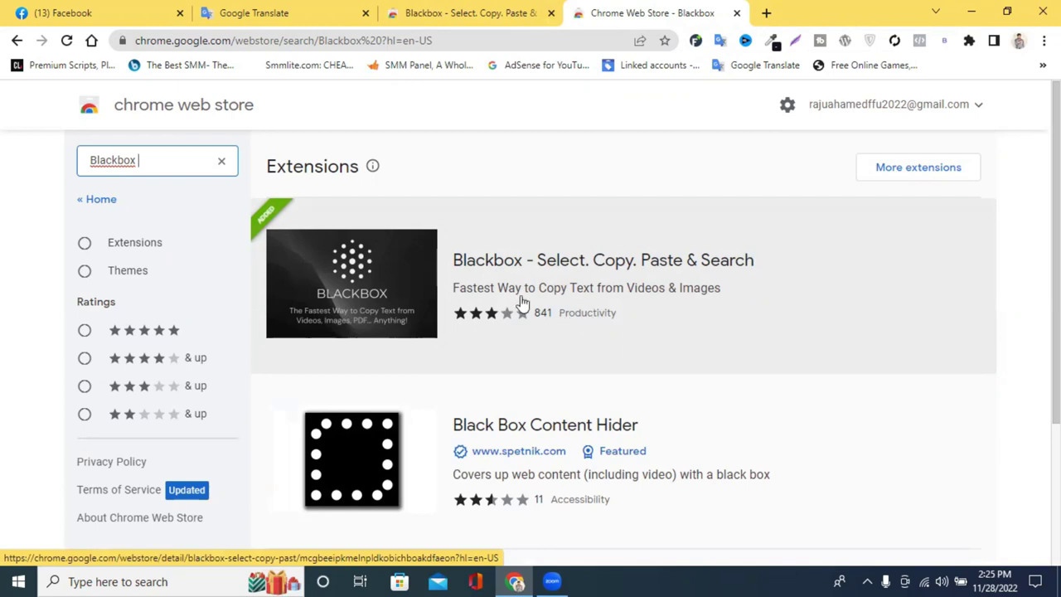
Step: Open the Blackbox extension's detail page from the store results
click(592, 295)
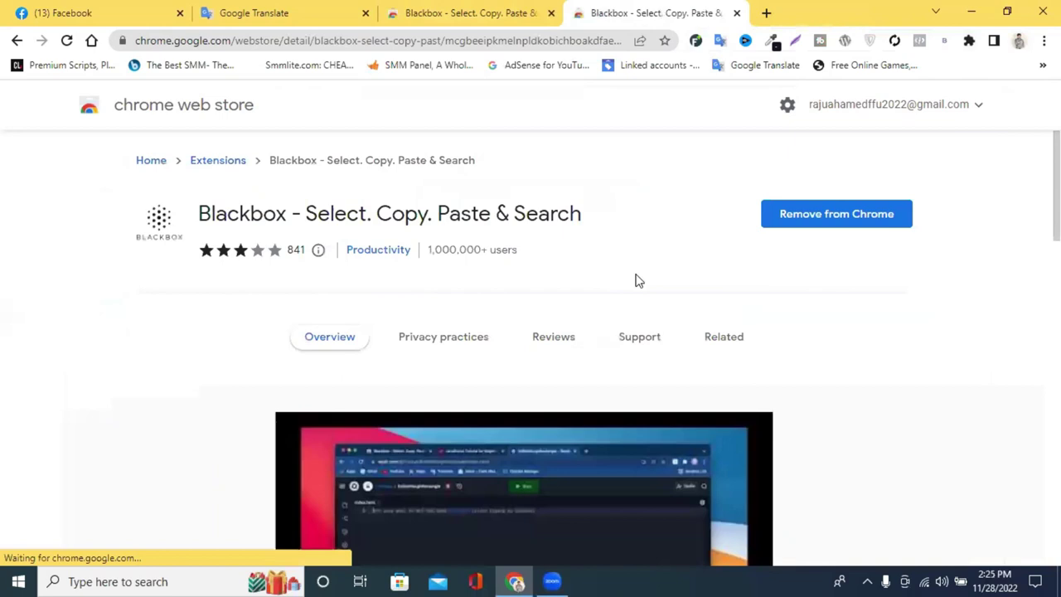
click(123, 300)
mouse_move(318, 249)
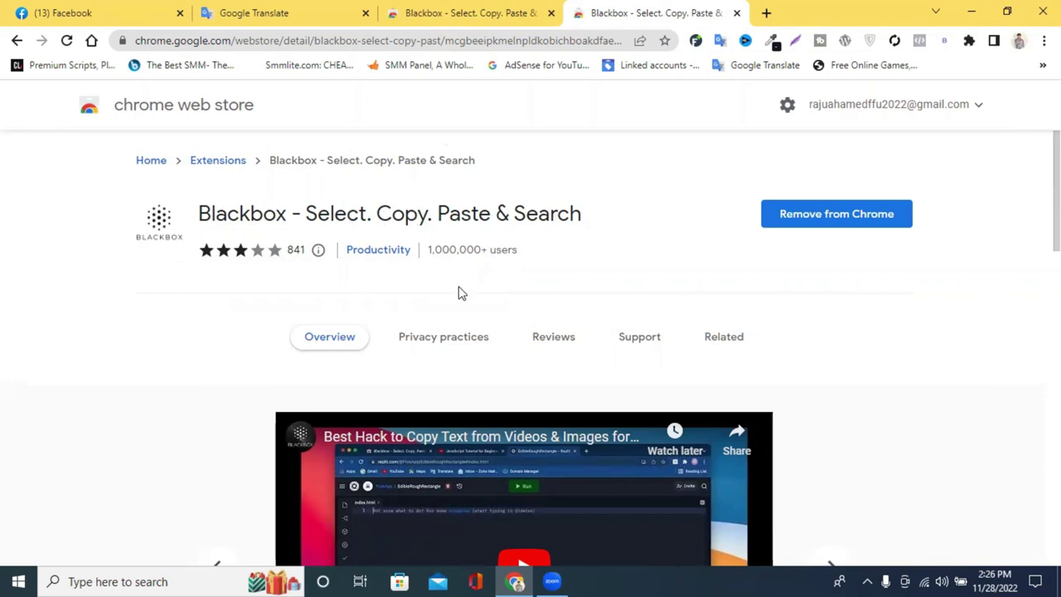
scroll(448, 286, down, 1)
scroll(292, 225, up, 1)
Step: Close both Blackbox store tabs and return to the Facebook coloring book image
click(736, 13)
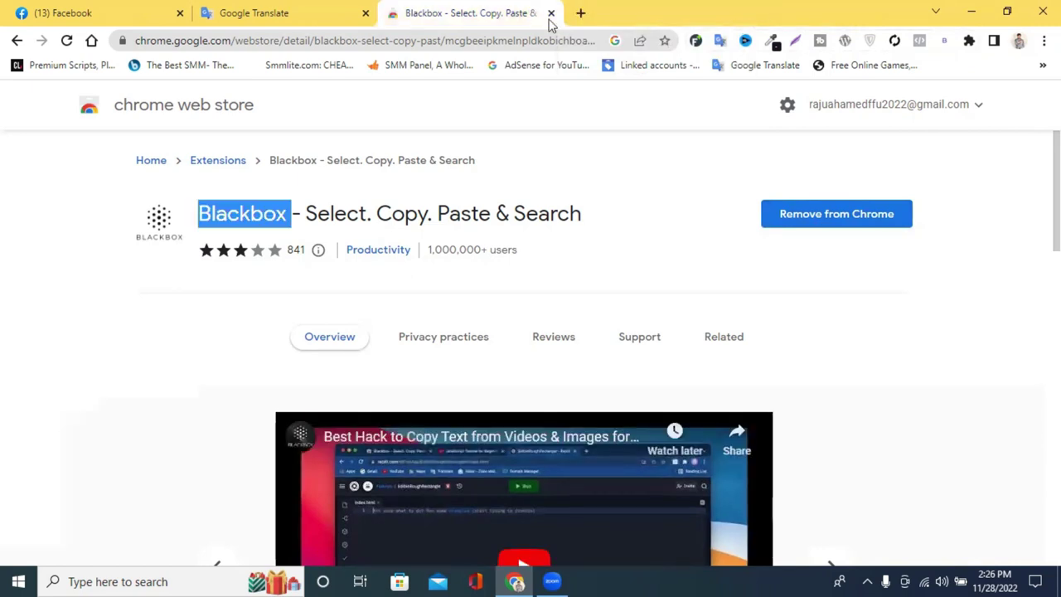
click(551, 13)
click(45, 10)
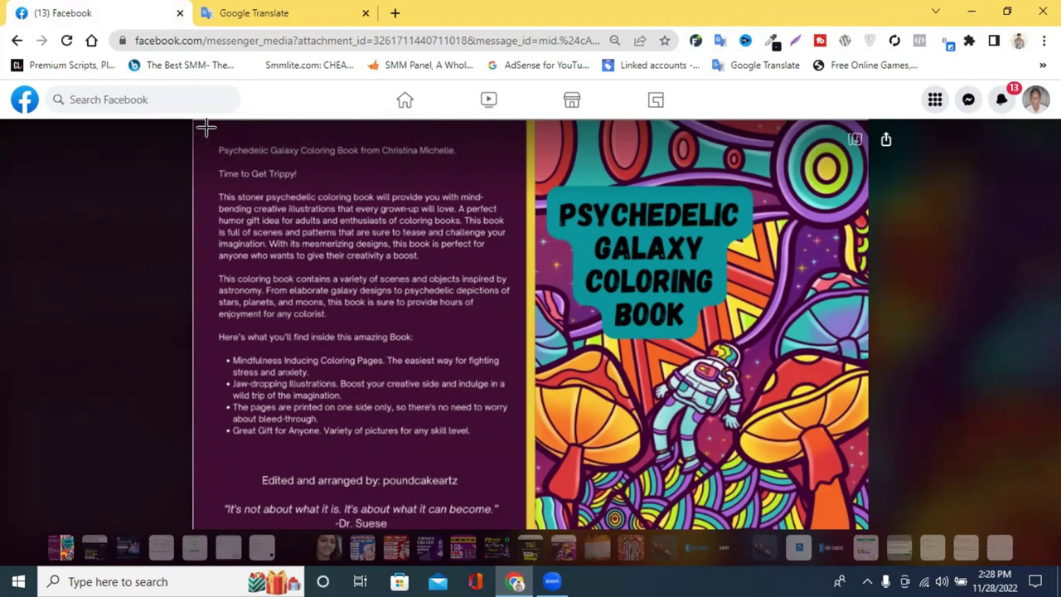
Step: Capture the book description text from the Facebook image with a Blackbox selection box
mouse_move(206, 127)
mouse_down()
mouse_move(450, 305)
mouse_move(528, 531)
mouse_move(519, 497)
mouse_up()
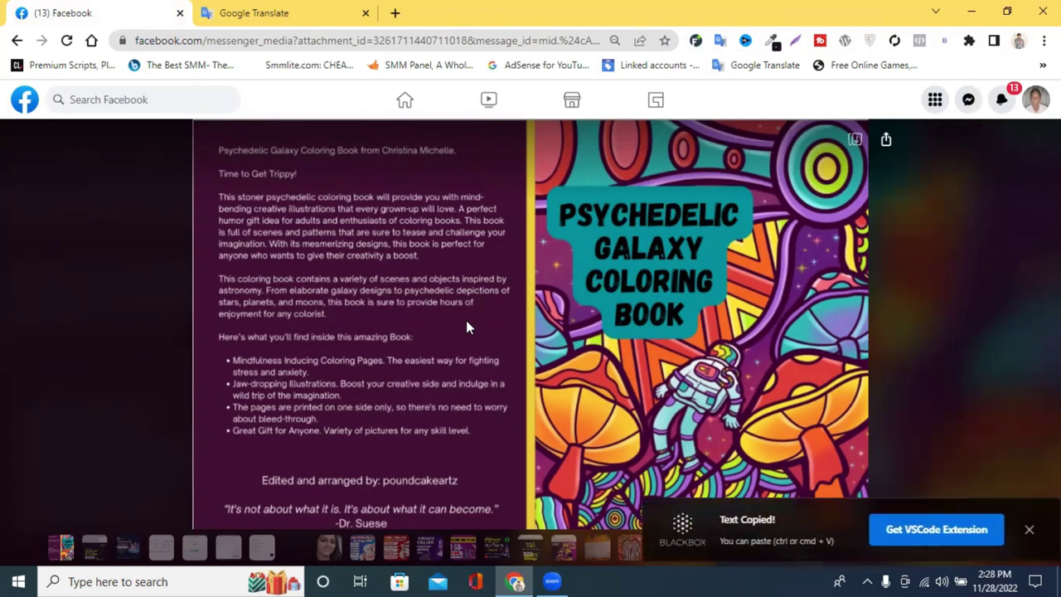
Step: Paste the captured description into Google Translate to get the Bengali translation
click(284, 7)
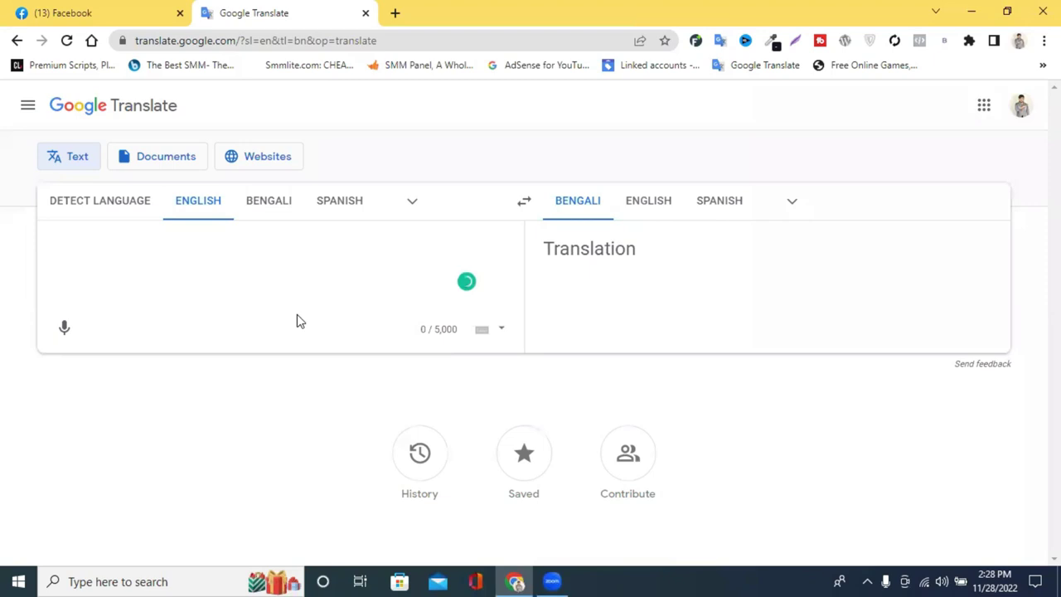
key(ctrl+v)
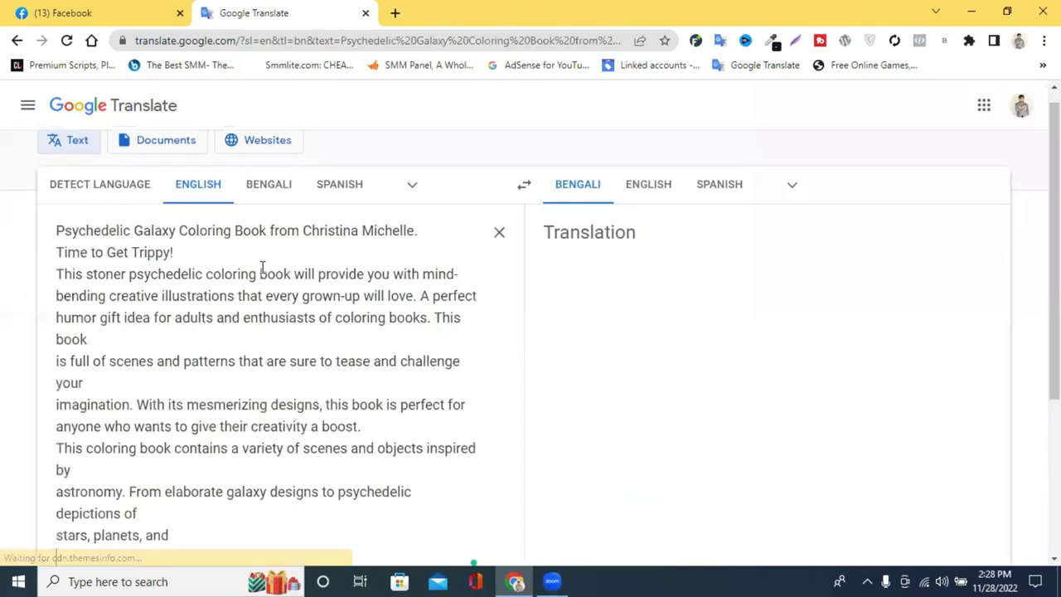
scroll(395, 274, down, 1)
scroll(396, 274, up, 1)
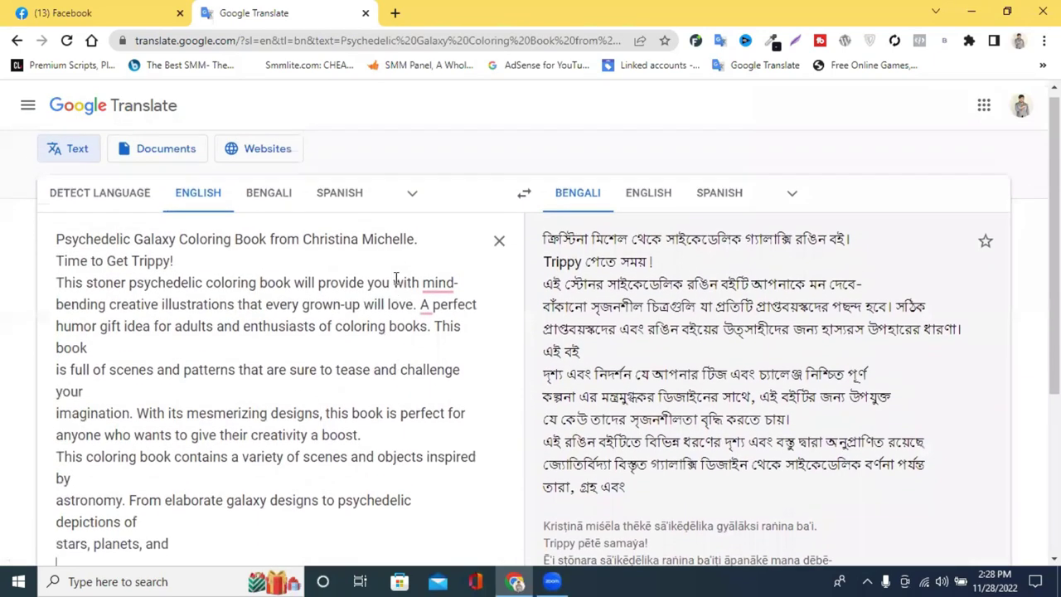
click(66, 12)
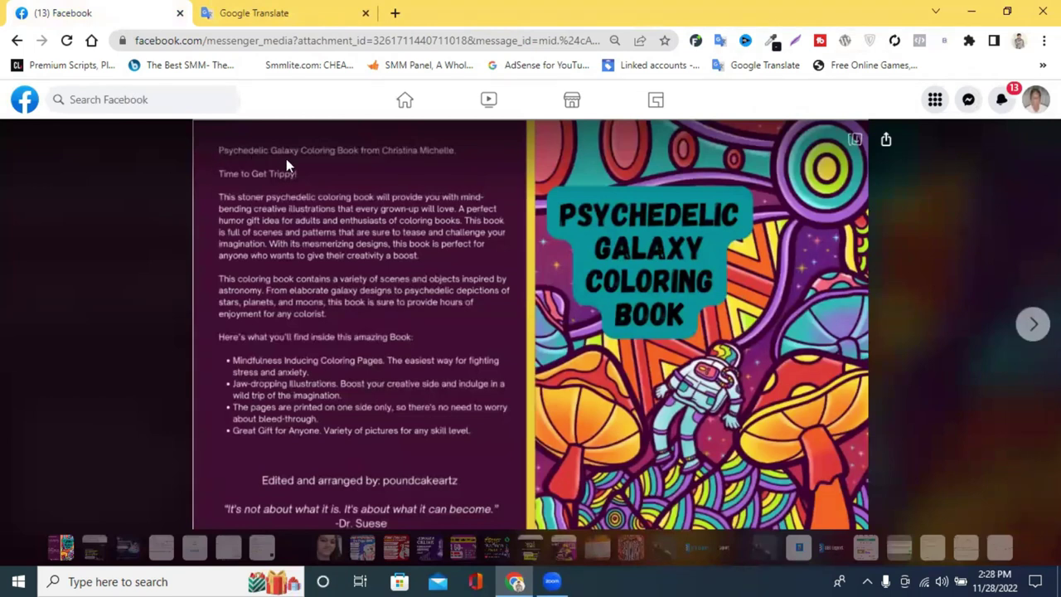
click(254, 12)
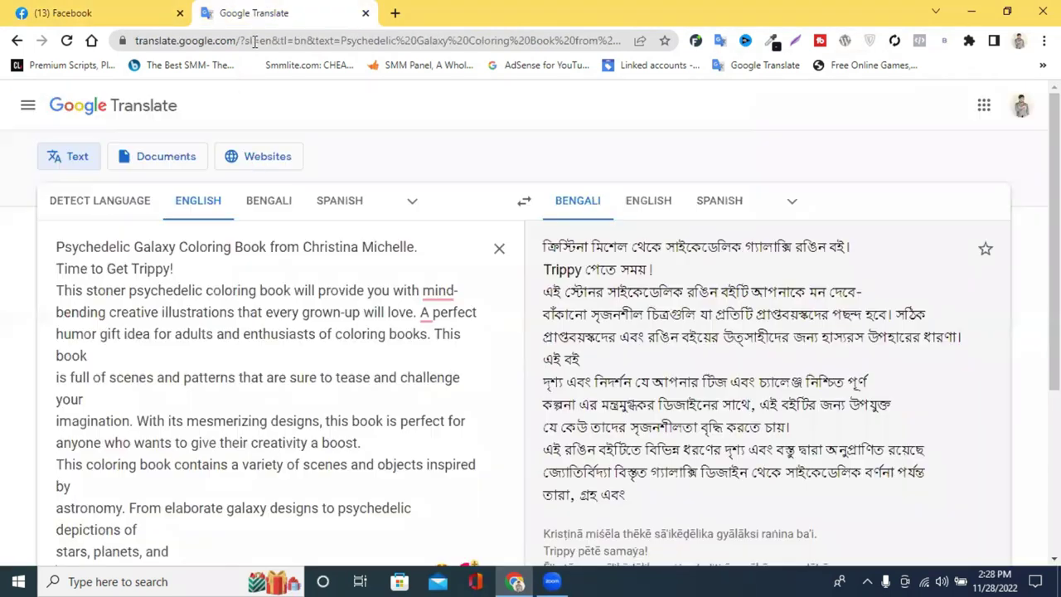
click(78, 12)
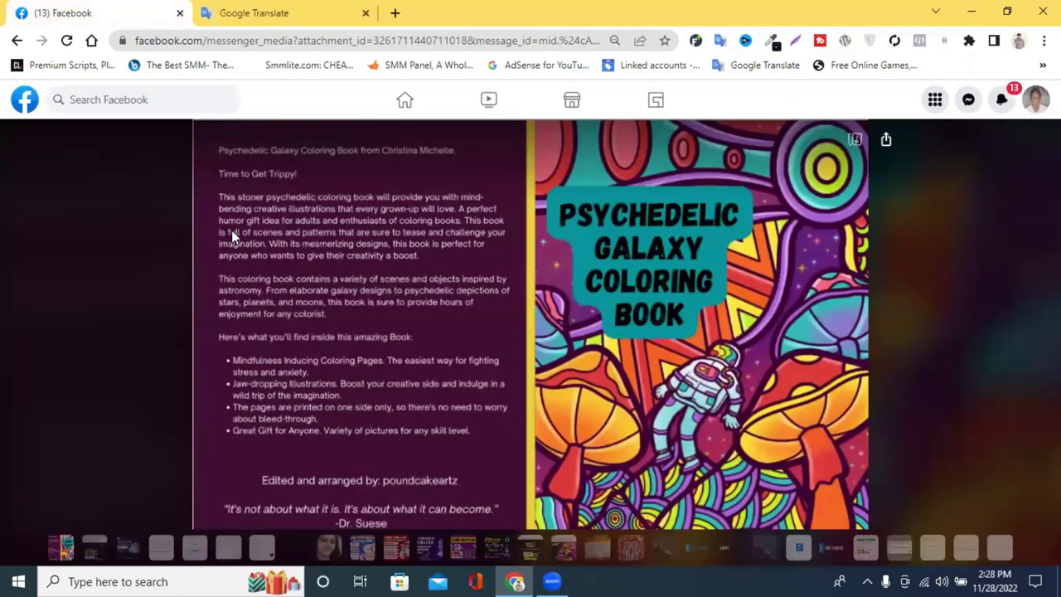
Step: Insert a blank line after 'Time to Get Trippy!' in the source text, then return to Facebook
click(265, 12)
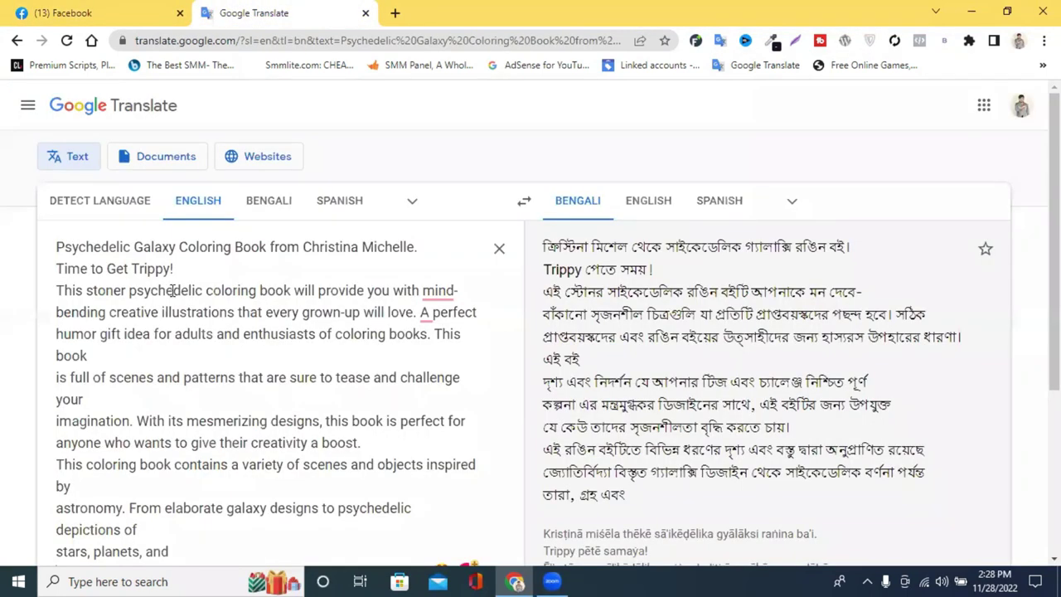
drag(64, 290, 232, 290)
click(199, 270)
key(Return)
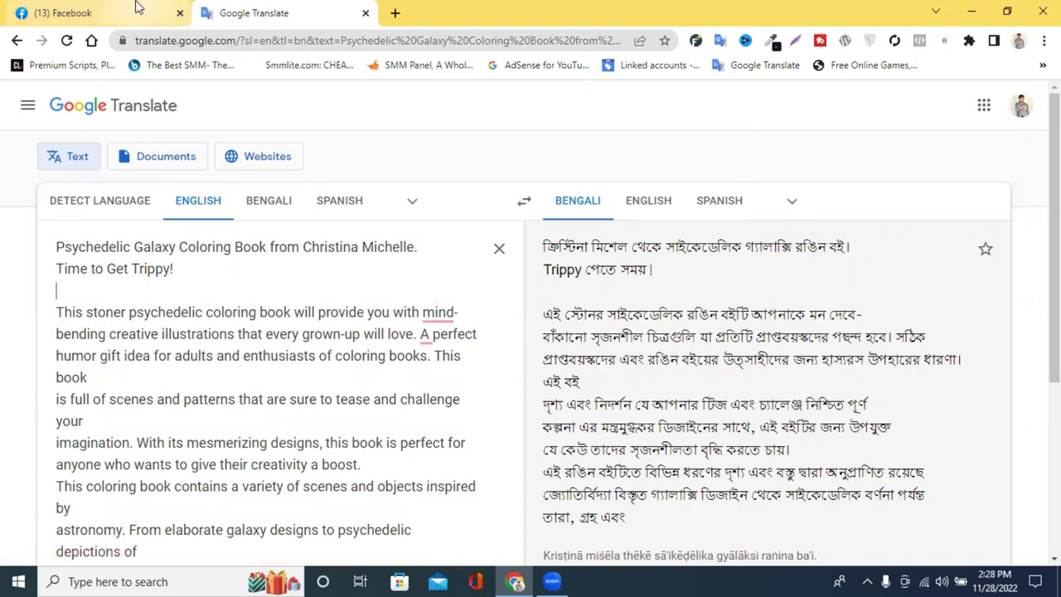
click(158, 10)
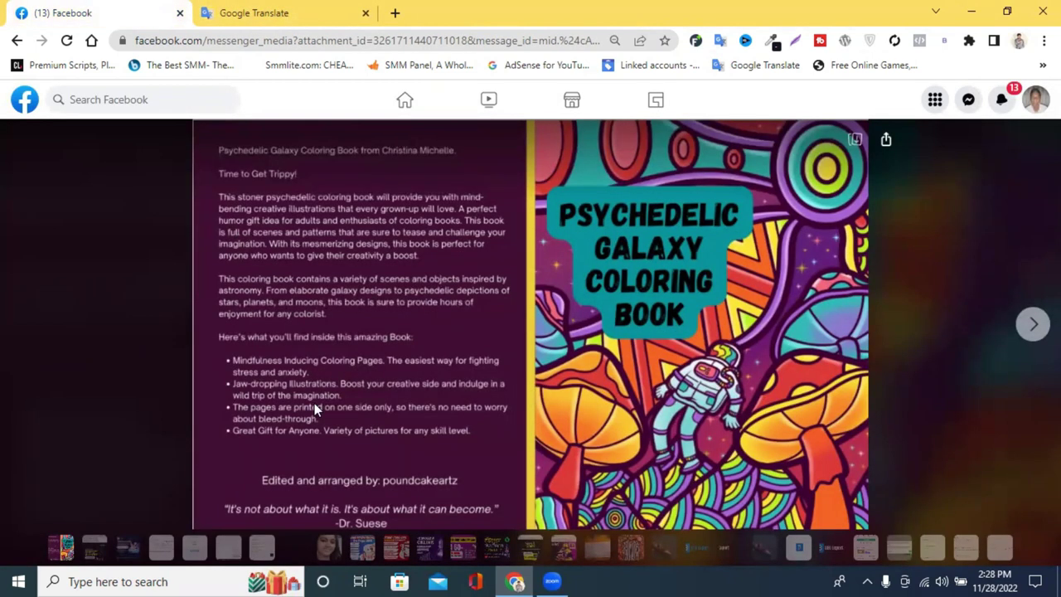
click(245, 10)
scroll(269, 448, down, 3)
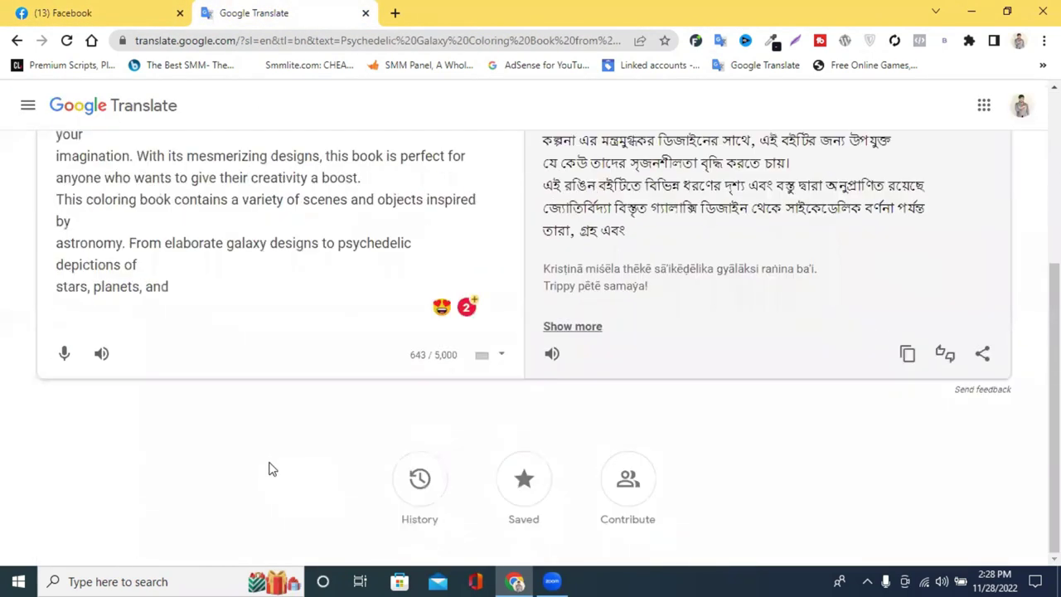
scroll(267, 461, up, 5)
click(107, 10)
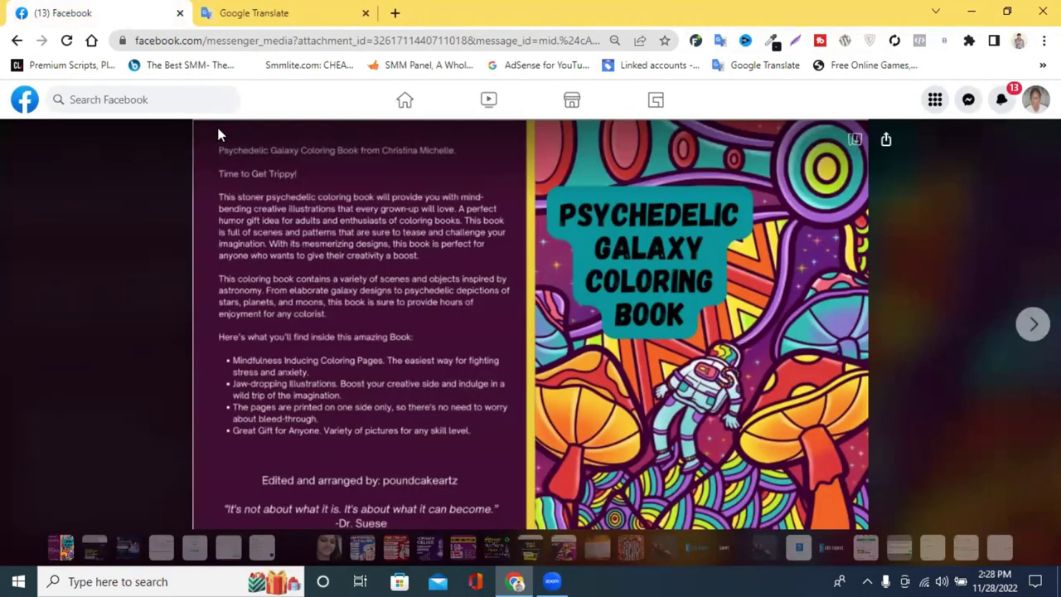
Step: Capture the PSYCHEDELIC GALAXY COLORING BOOK cover title with Blackbox's on-screen text capture
click(944, 41)
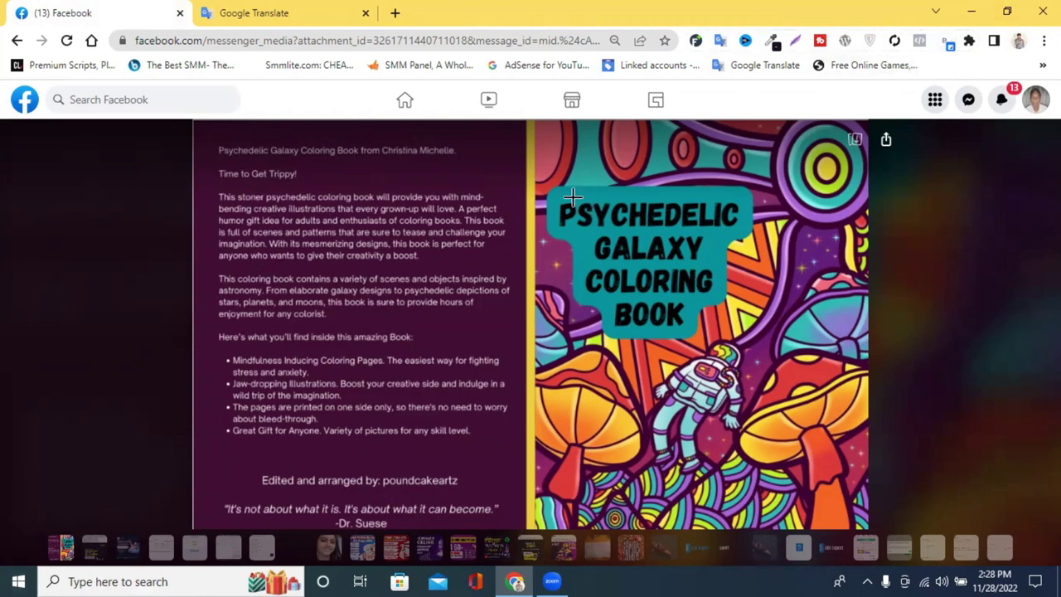
mouse_move(547, 168)
mouse_down()
mouse_move(772, 336)
mouse_move(773, 373)
mouse_up()
click(306, 11)
Step: Paste the cover title on a new line after 'and' in the Translate source text
scroll(329, 362, down, 3)
click(237, 286)
key(Return)
key(Return)
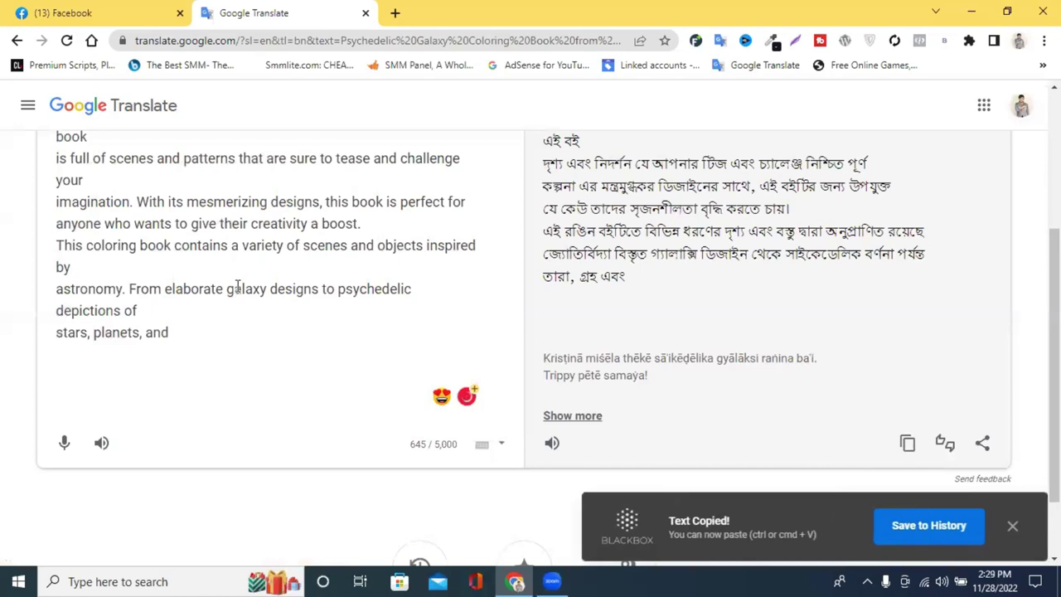
key(ctrl+v)
drag(116, 461, 40, 367)
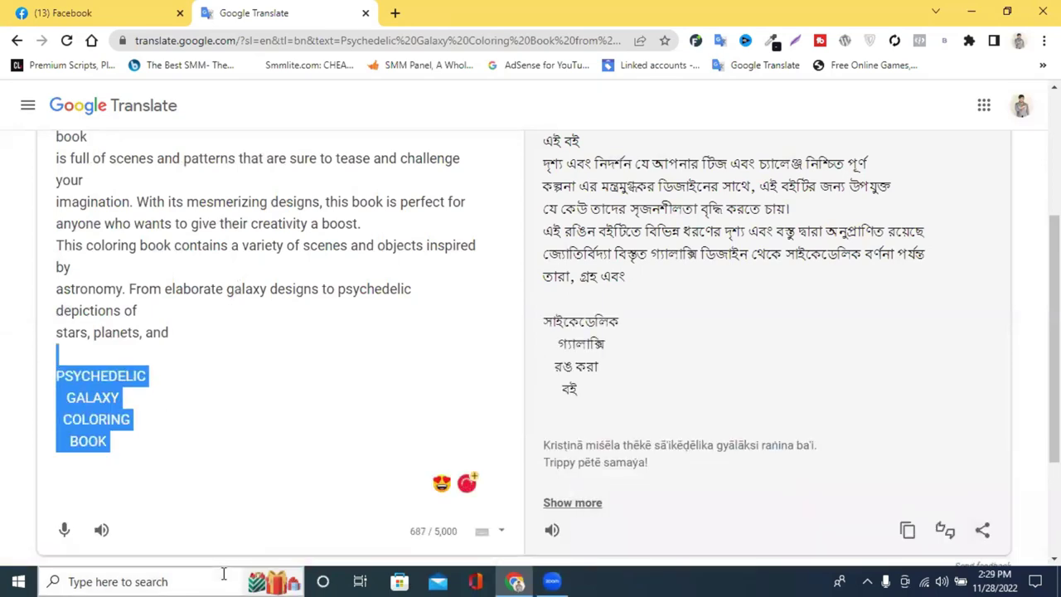
click(100, 13)
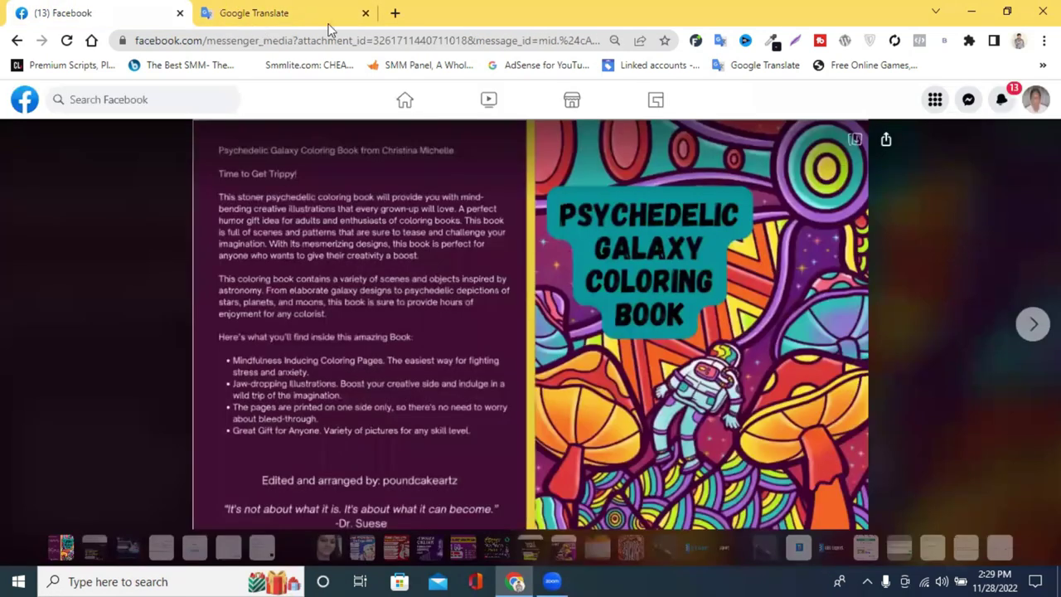
Step: Open YouTube from a new tab's shortcut tile and scroll down the recommended videos
click(396, 14)
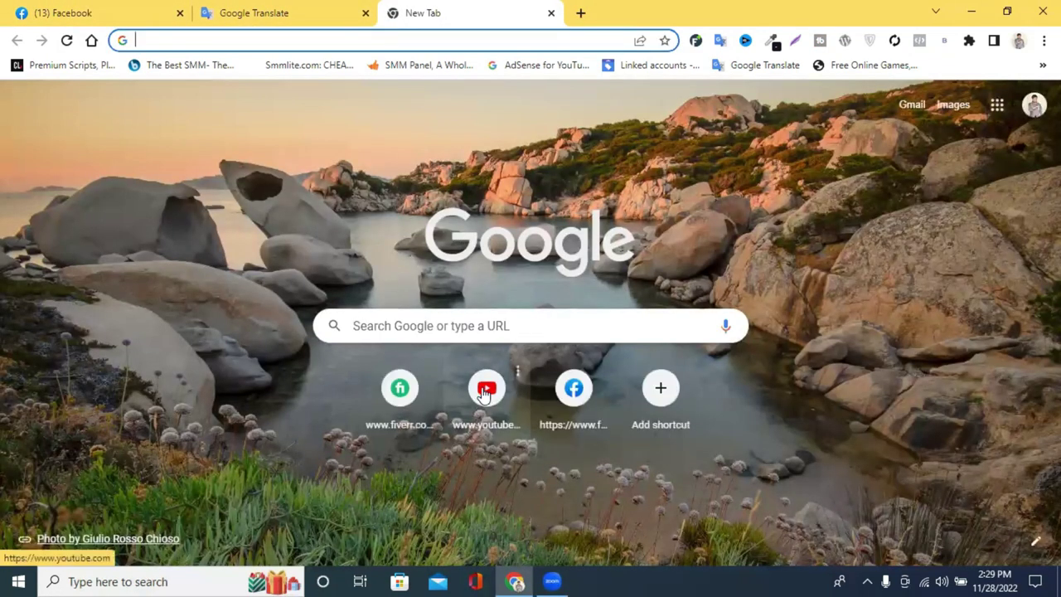
click(486, 389)
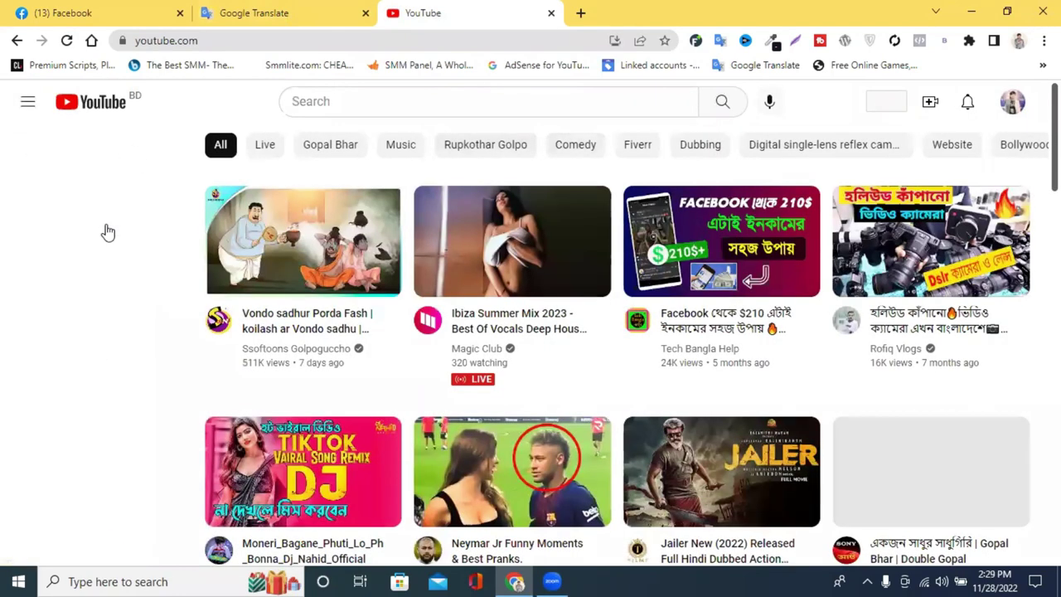
scroll(106, 230, down, 2)
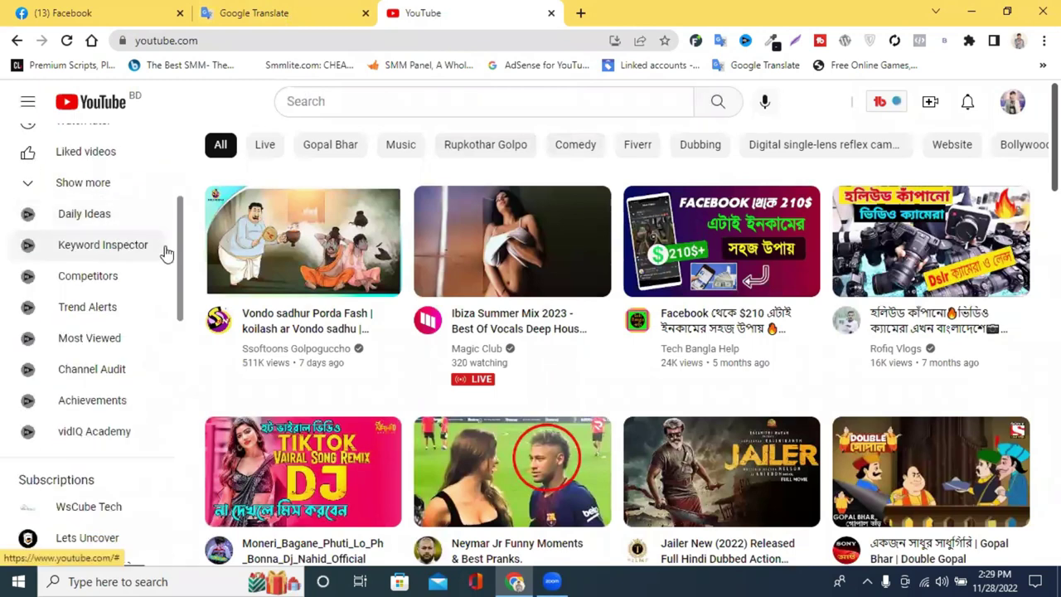
scroll(224, 298, down, 4)
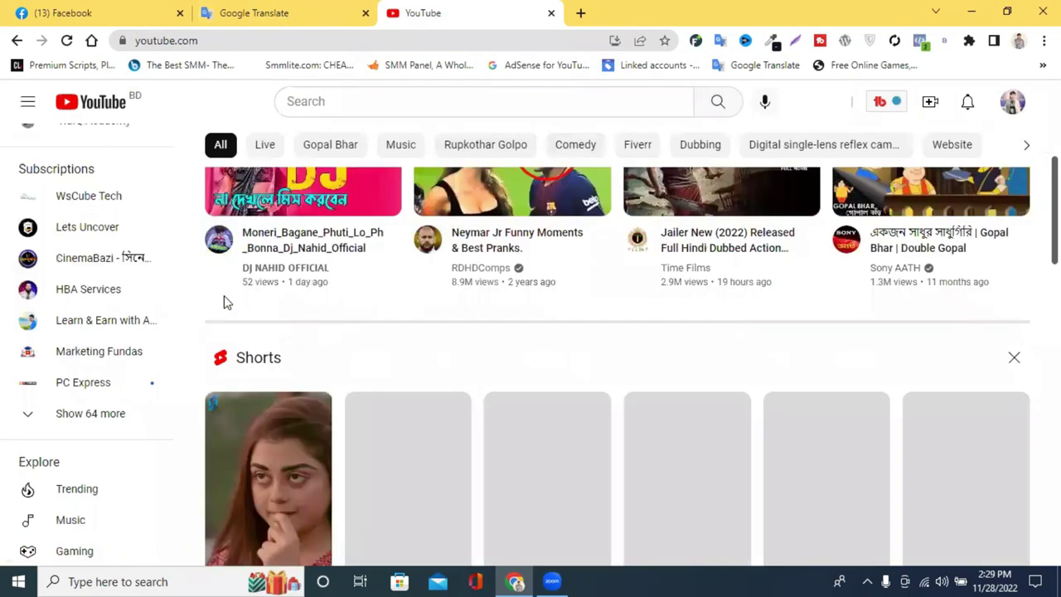
scroll(225, 298, down, 5)
scroll(226, 299, down, 3)
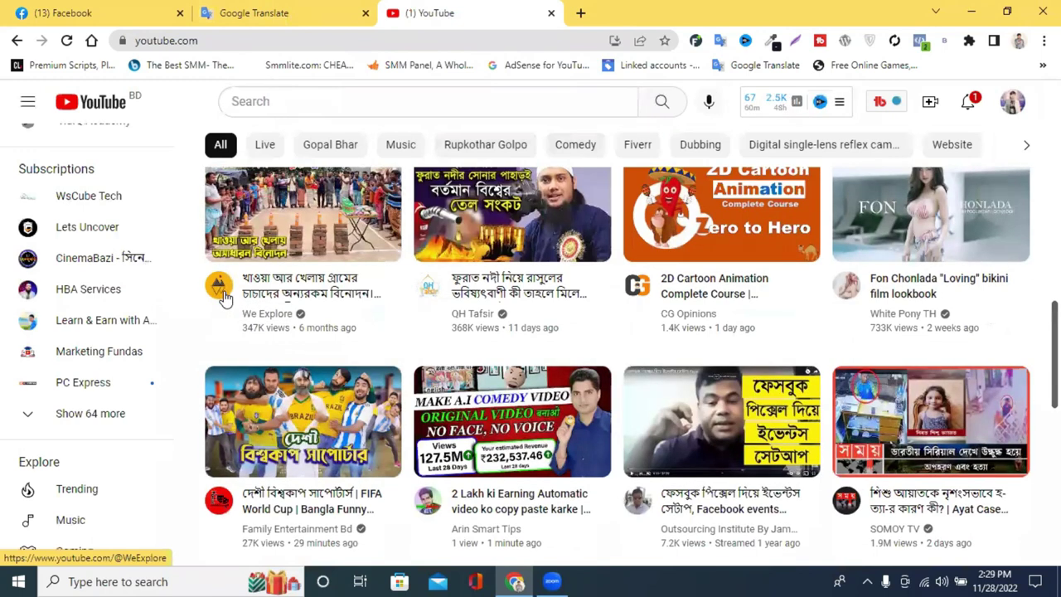
scroll(224, 298, down, 5)
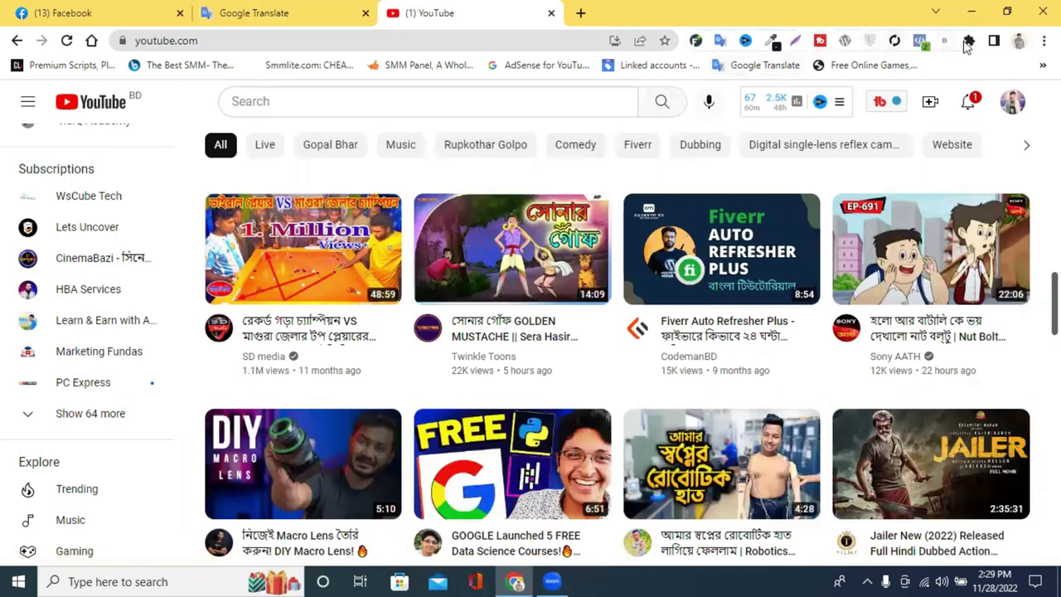
Step: Capture the Fiverr Auto Refresher Plus thumbnail text with Blackbox and paste it into Google Translate
click(945, 41)
drag(631, 196, 817, 301)
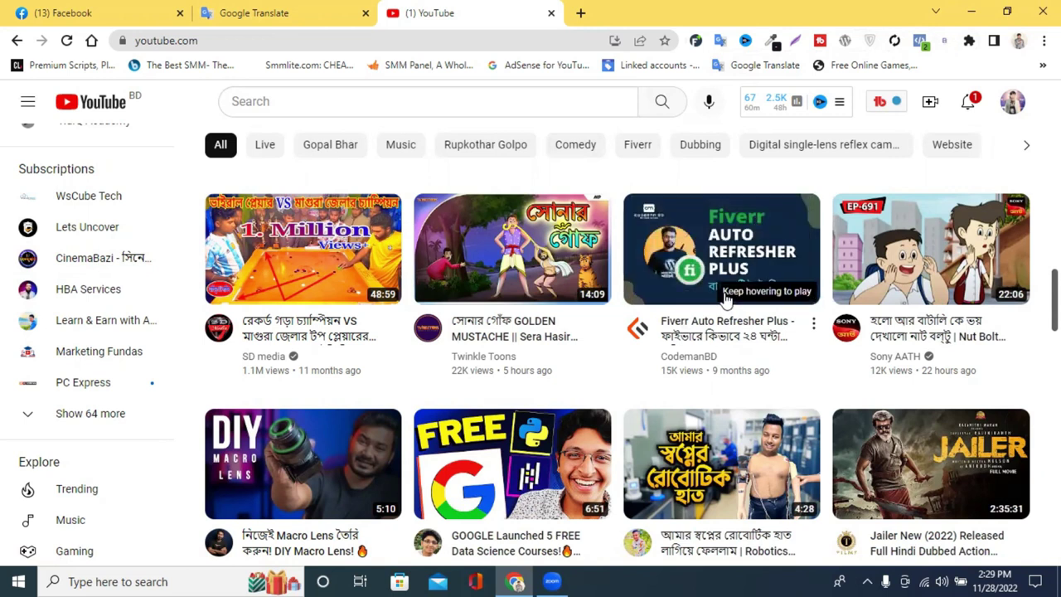
click(226, 10)
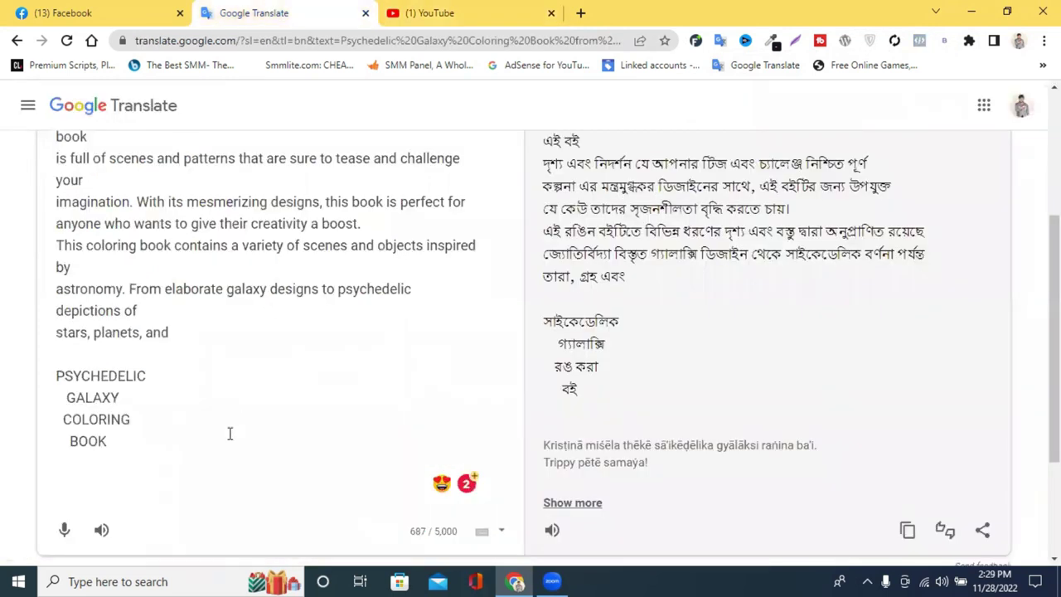
key(ctrl+v)
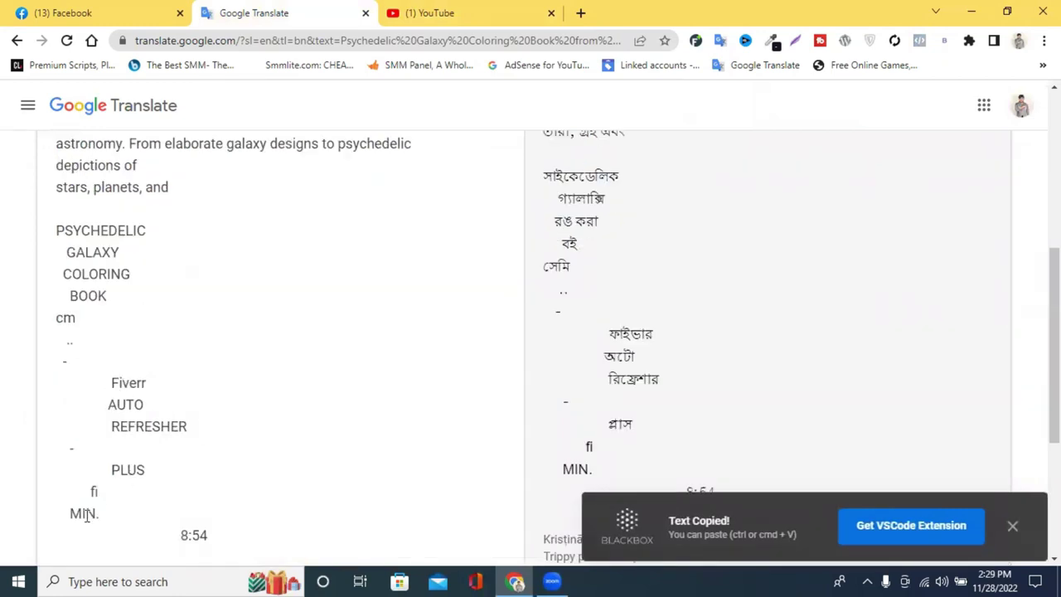
Step: Select the pasted 'Fiverr AUTO REFRESHER PLUS 8:54' lines in Google Translate
click(414, 10)
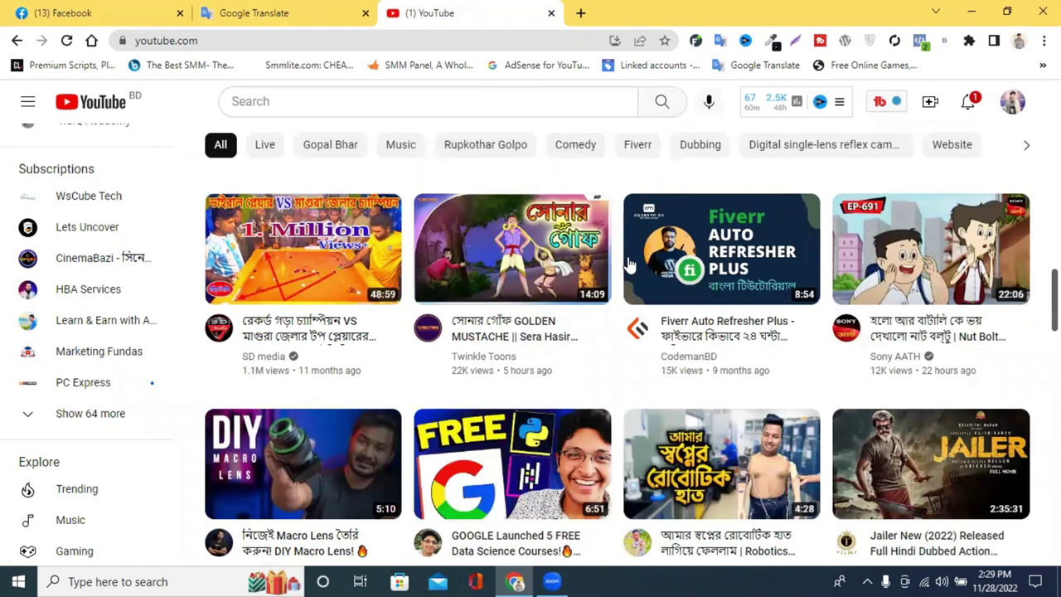
mouse_move(721, 265)
click(273, 13)
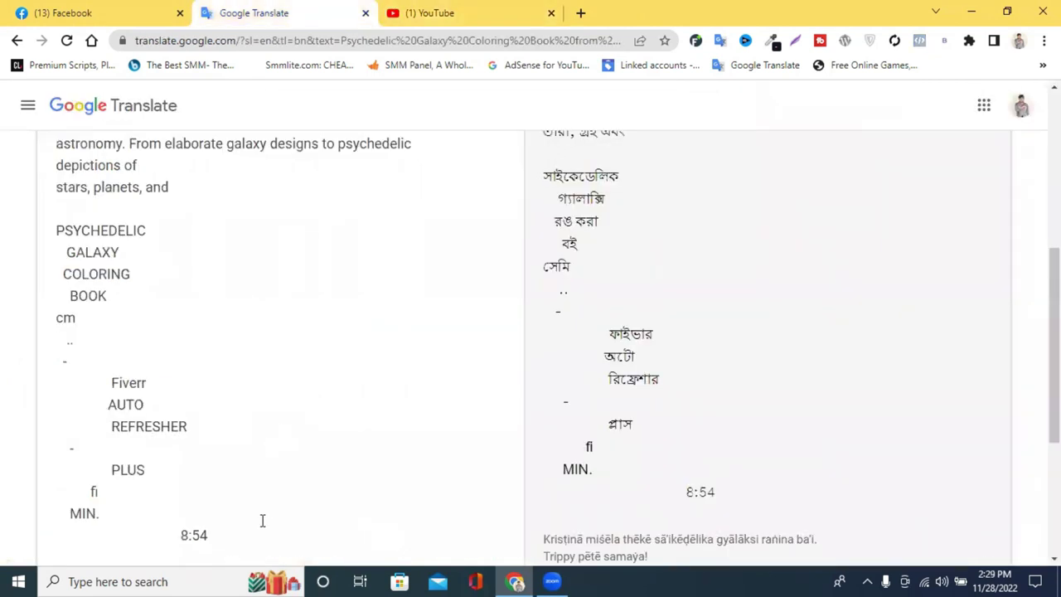
scroll(235, 448, down, 2)
drag(210, 379, 84, 326)
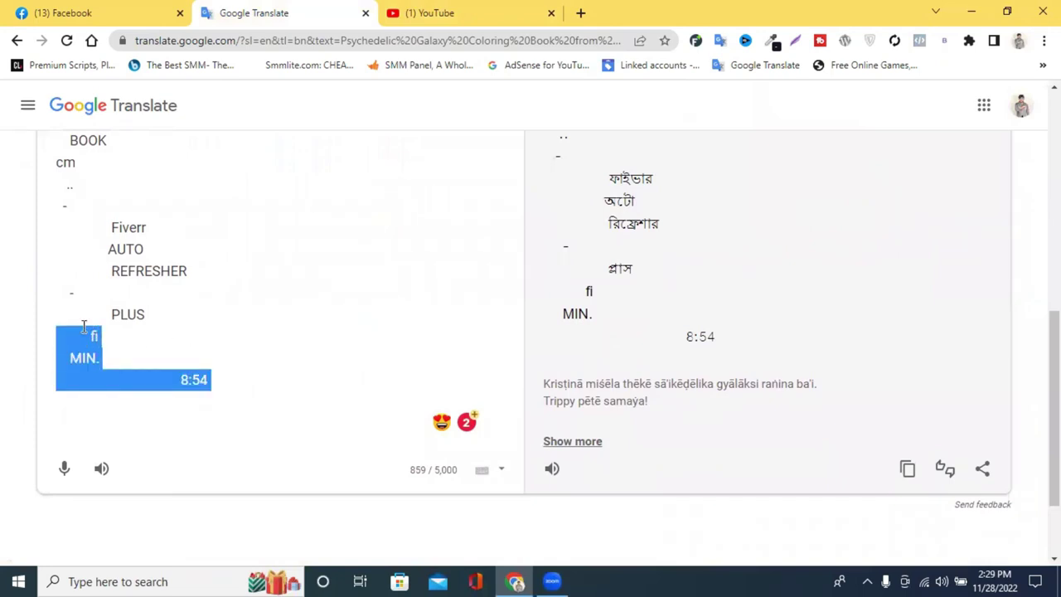
drag(111, 226, 201, 315)
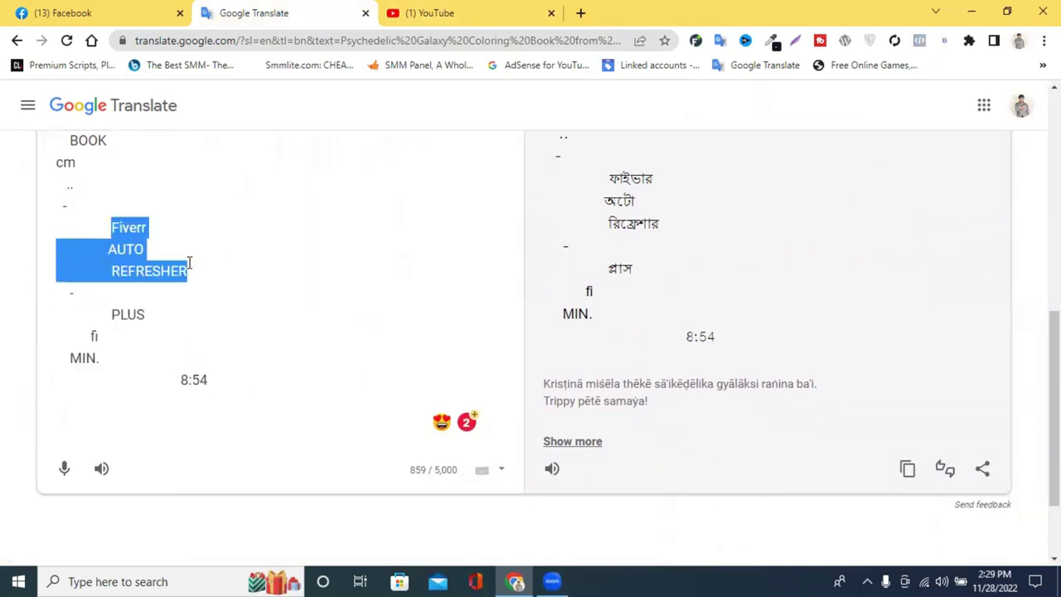
Step: Go back to the YouTube home feed and scroll well down through the recommended videos
click(439, 11)
scroll(510, 301, down, 1)
scroll(585, 306, down, 2)
scroll(585, 306, down, 2)
scroll(580, 294, down, 1)
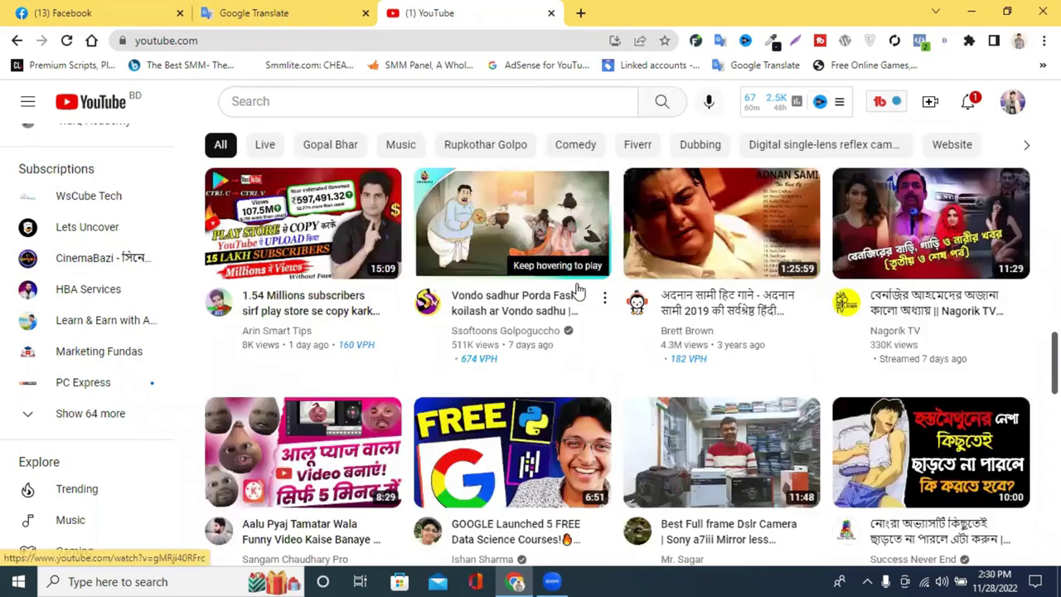
scroll(578, 290, down, 2)
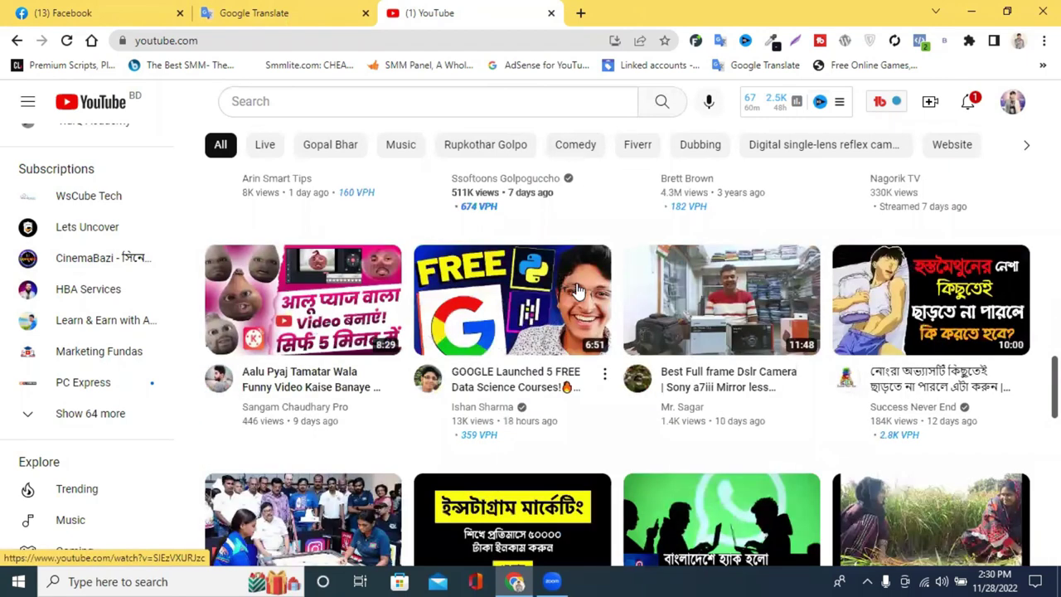
scroll(579, 290, down, 2)
scroll(580, 291, down, 1)
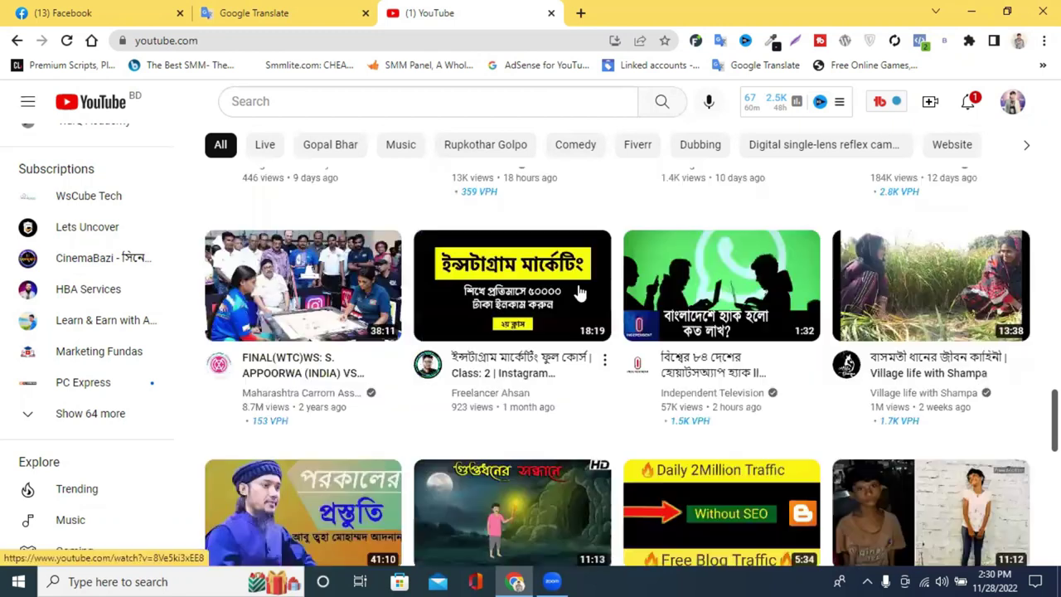
scroll(577, 286, down, 2)
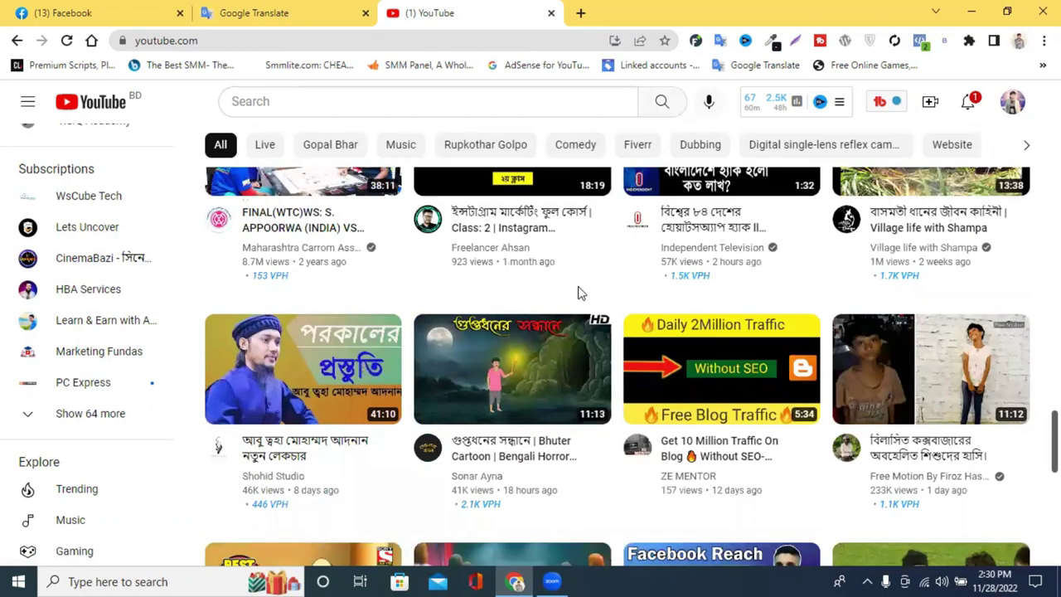
scroll(581, 293, down, 1)
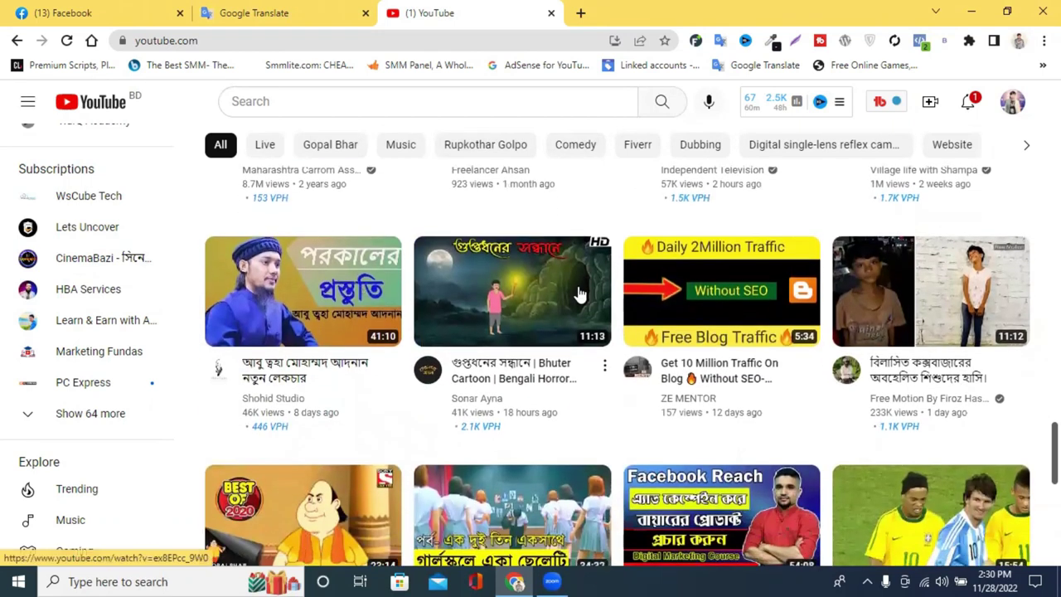